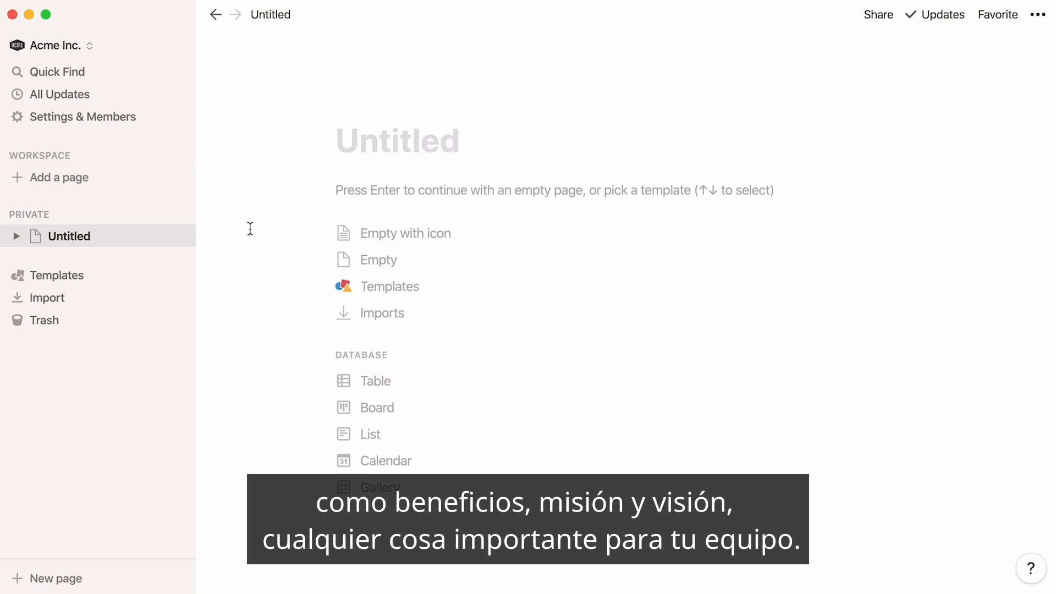
- Add a blank page to the Workspace section and have it open for editing
{"action": "left_click", "coordinate": [114, 178]}
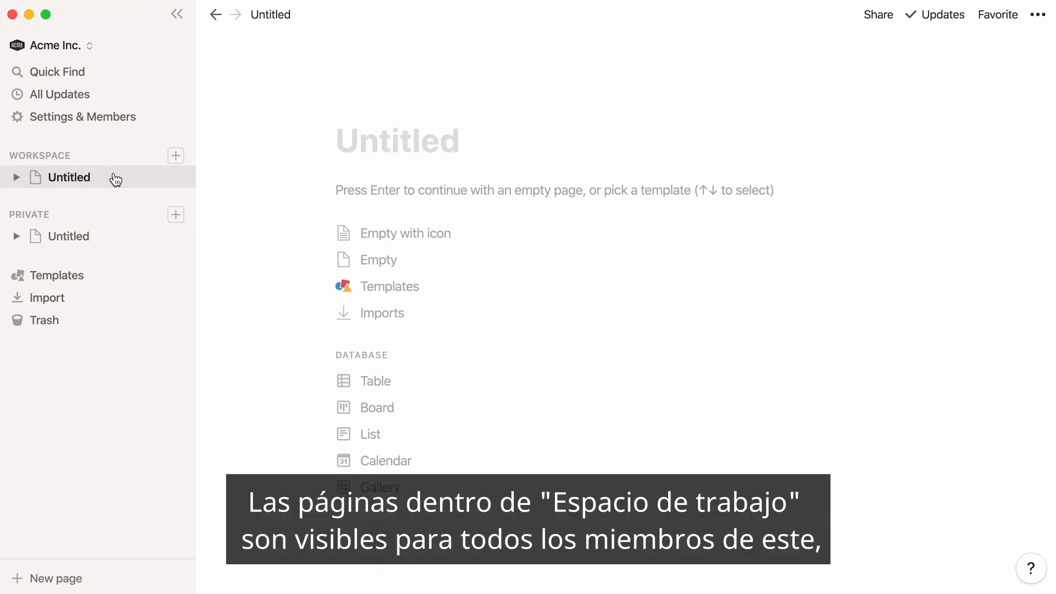
{"action": "left_click", "coordinate": [120, 242]}
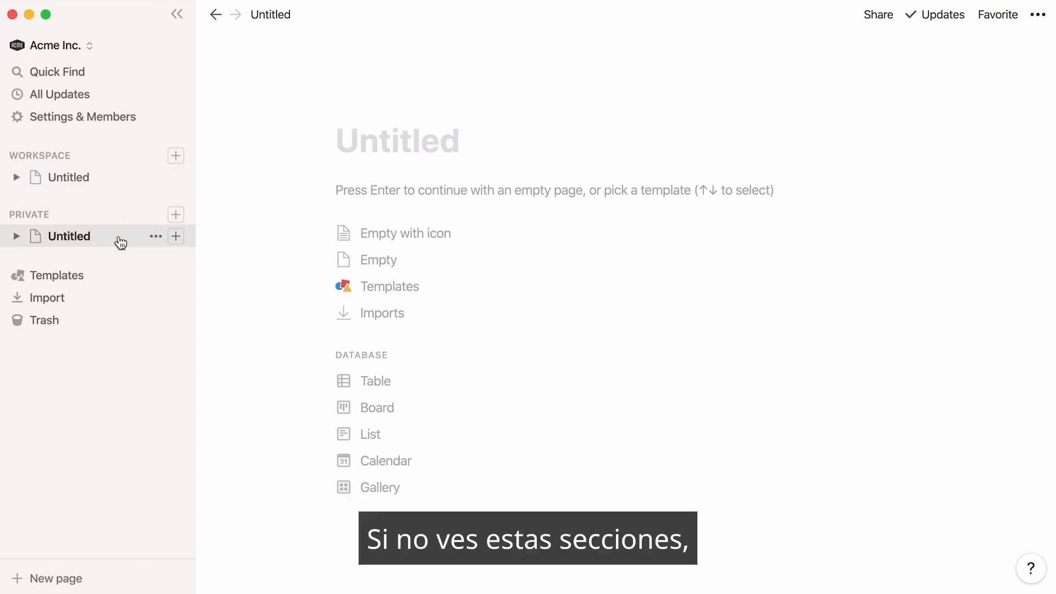
{"action": "left_click", "coordinate": [120, 187]}
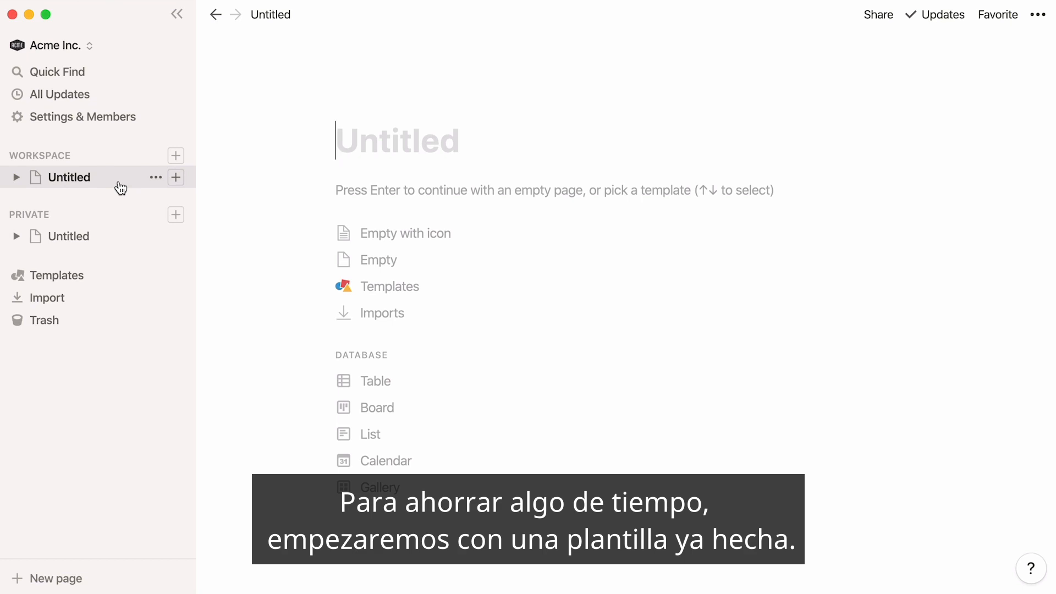
- Fill the blank workspace page with the Company Home template from the Human Resources category
{"action": "left_click", "coordinate": [407, 295]}
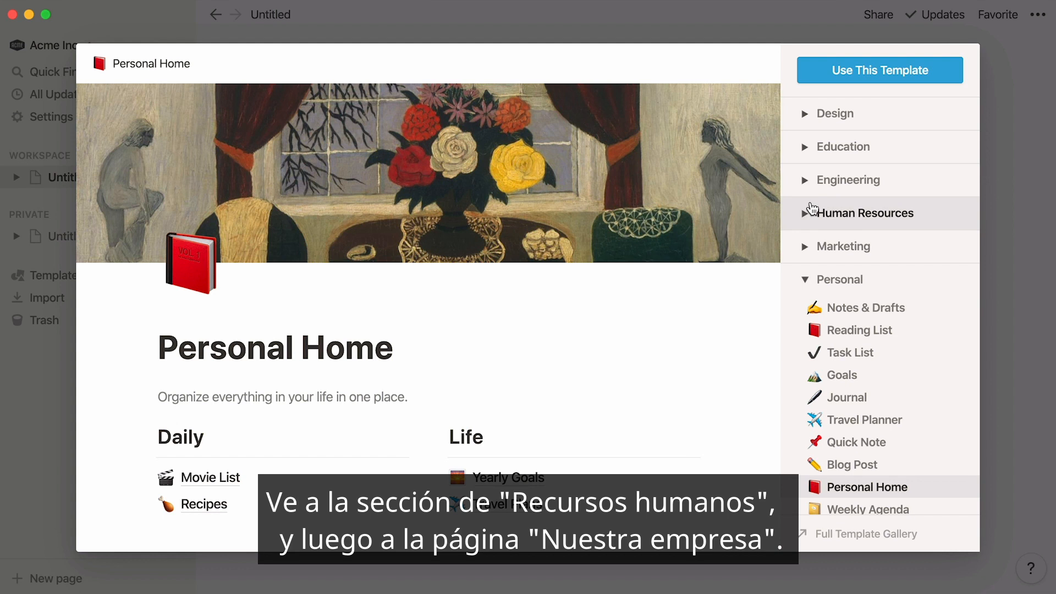
{"action": "left_click", "coordinate": [813, 210]}
{"action": "left_click", "coordinate": [794, 330]}
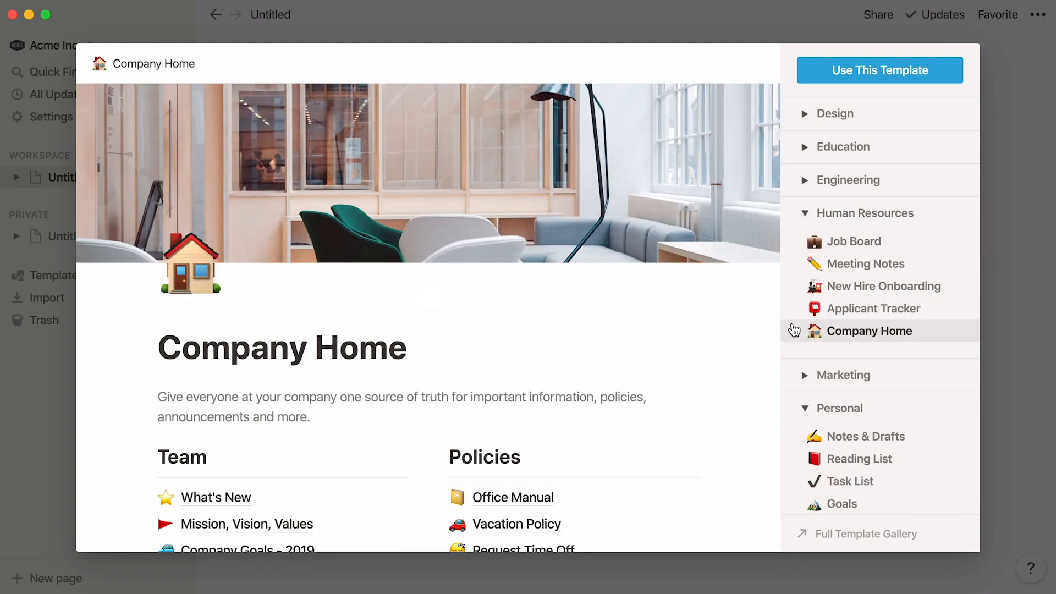
{"action": "left_click", "coordinate": [921, 77]}
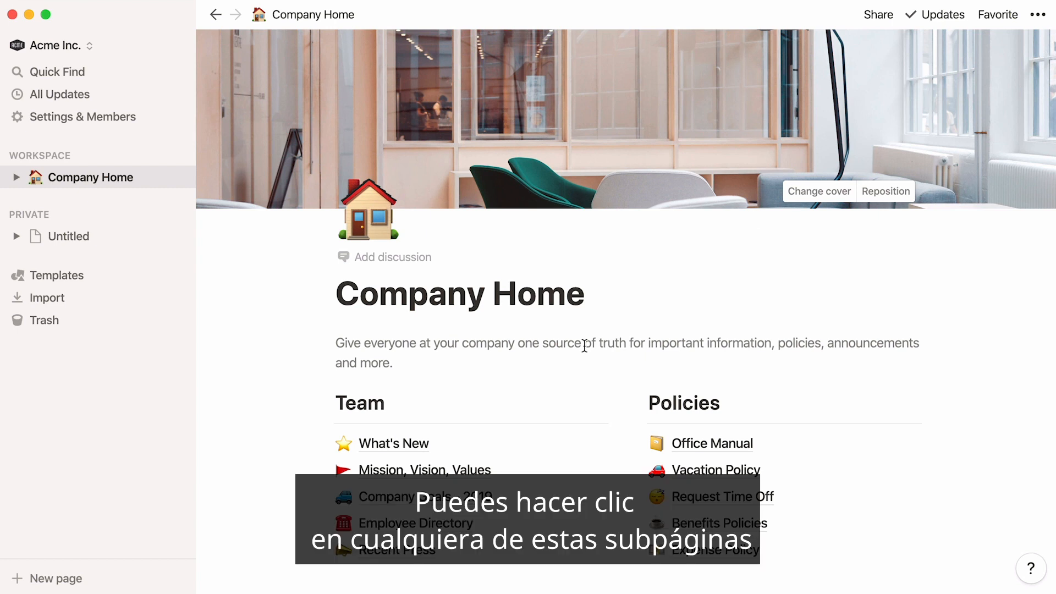
- Open the Company Goals - 2019 subpage and delete its Notion Tip callout
{"action": "left_click", "coordinate": [385, 496]}
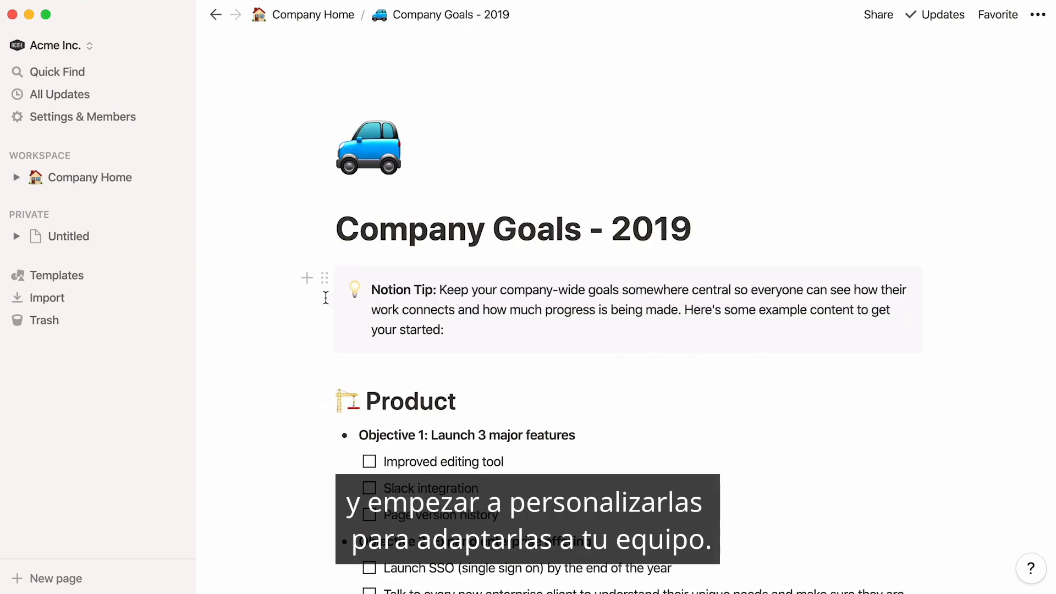
{"action": "left_click", "coordinate": [324, 284]}
{"action": "left_click", "coordinate": [283, 191]}
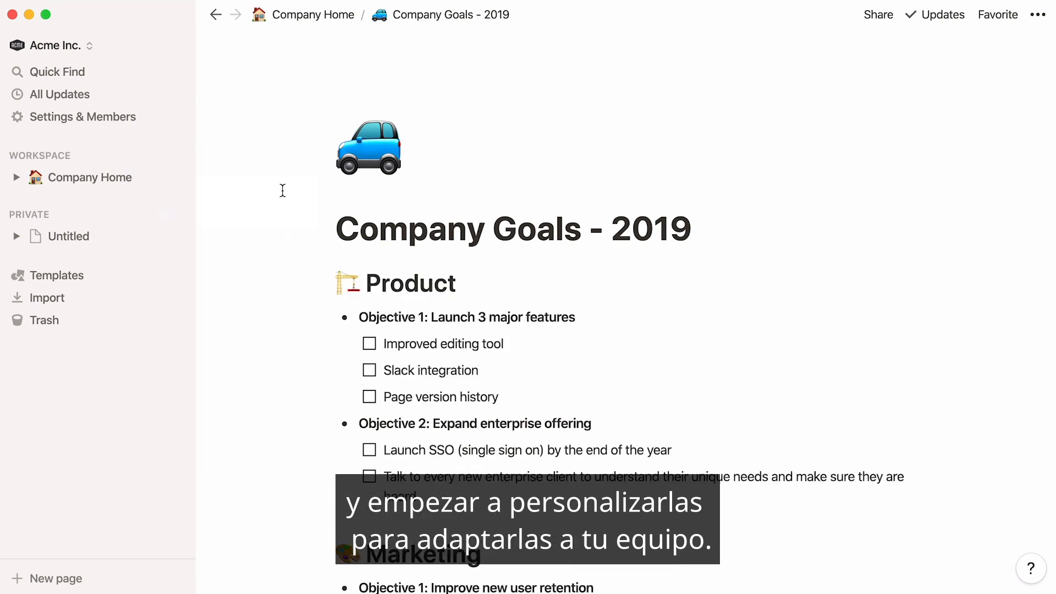
- Change the year in the company goals page title to 2020
{"action": "left_click_drag", "start_coordinate": [698, 229], "coordinate": [653, 228]}
{"action": "type", "text": "20"}
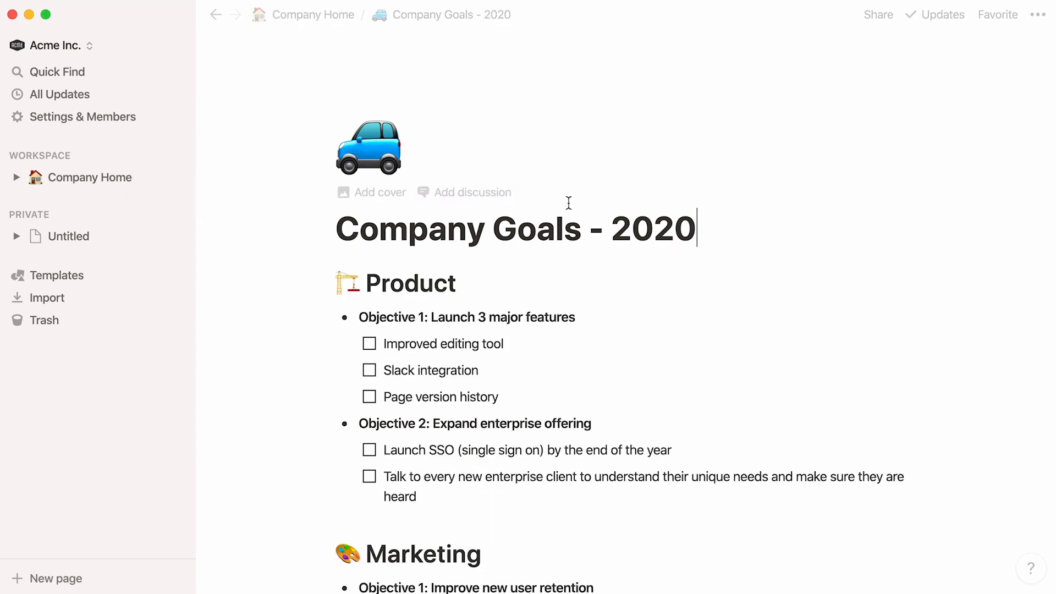
- Add a subpage titled Security Protocols at the end of the Team list on the Company Home page
{"action": "left_click", "coordinate": [91, 177]}
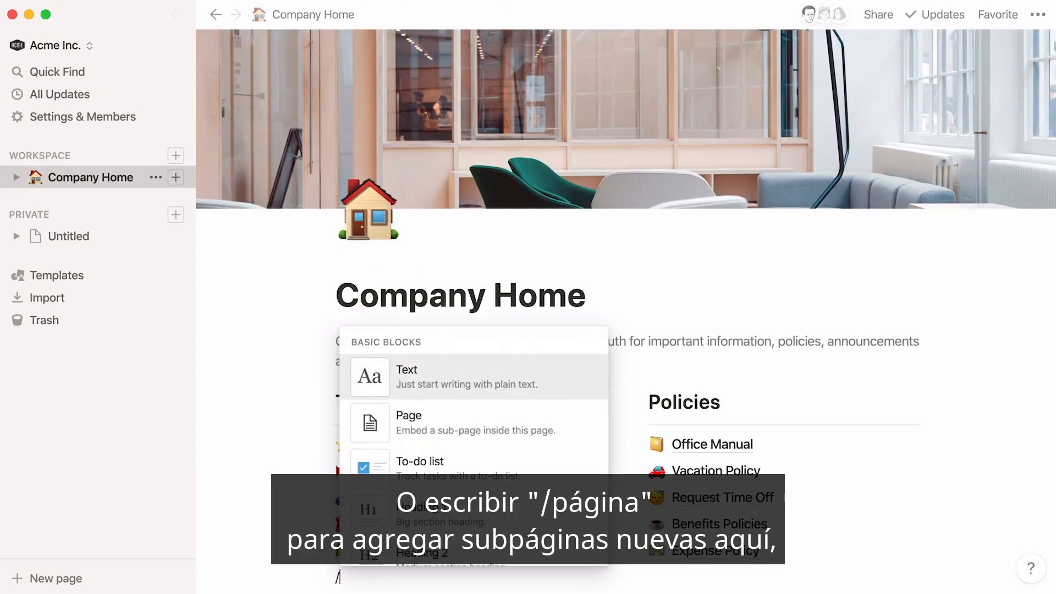
{"action": "type", "text": "page"}
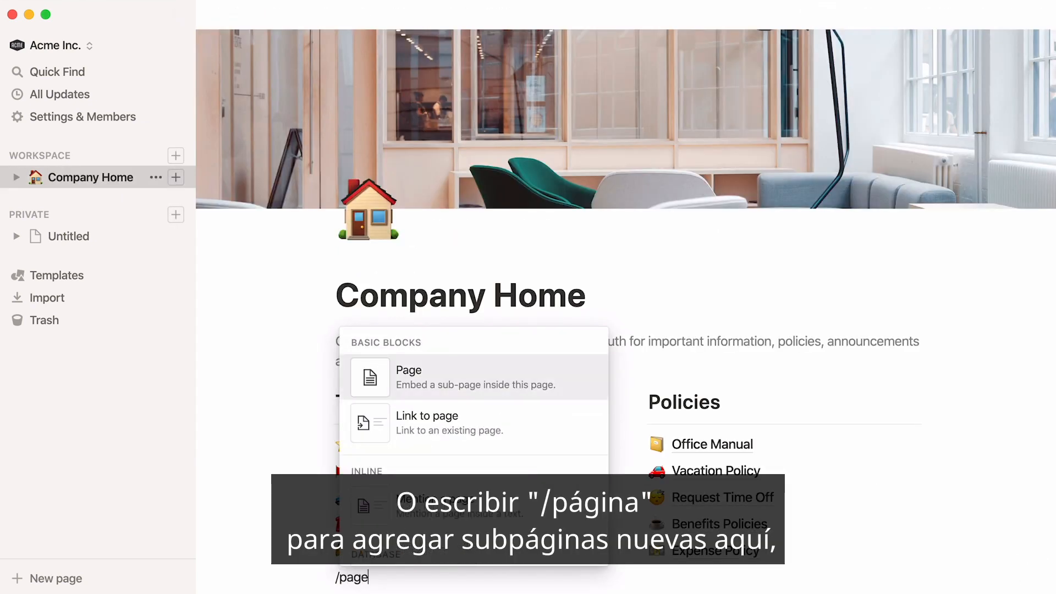
{"action": "key", "text": "Return"}
{"action": "type", "text": "Security Protocols"}
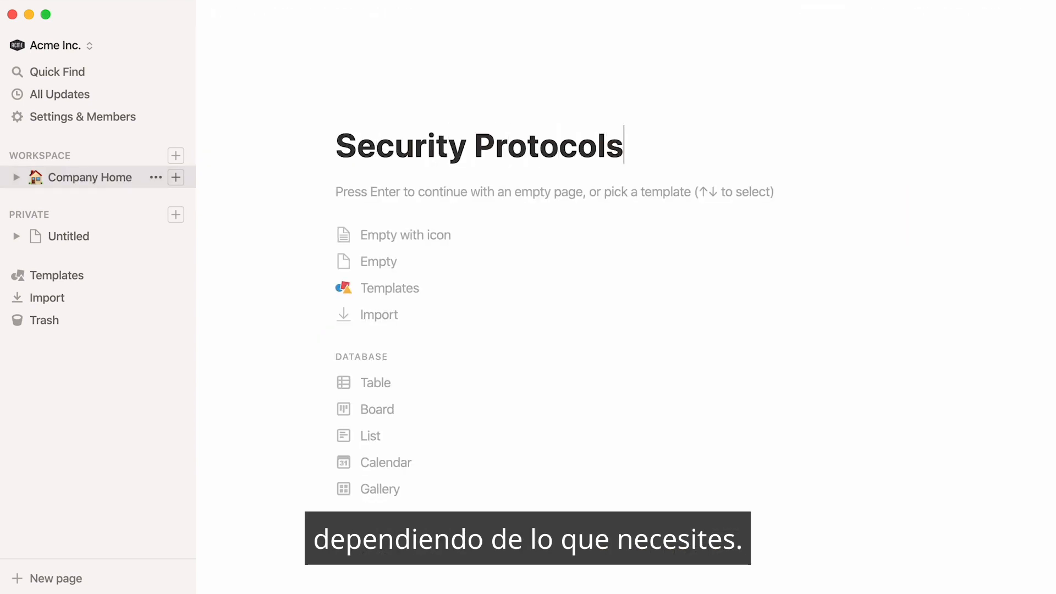
- Add the line "Every employee at Acme Corp starts with the PTO allowance outlined below." under the title of the Vacation Policy page
{"action": "left_click", "coordinate": [98, 178]}
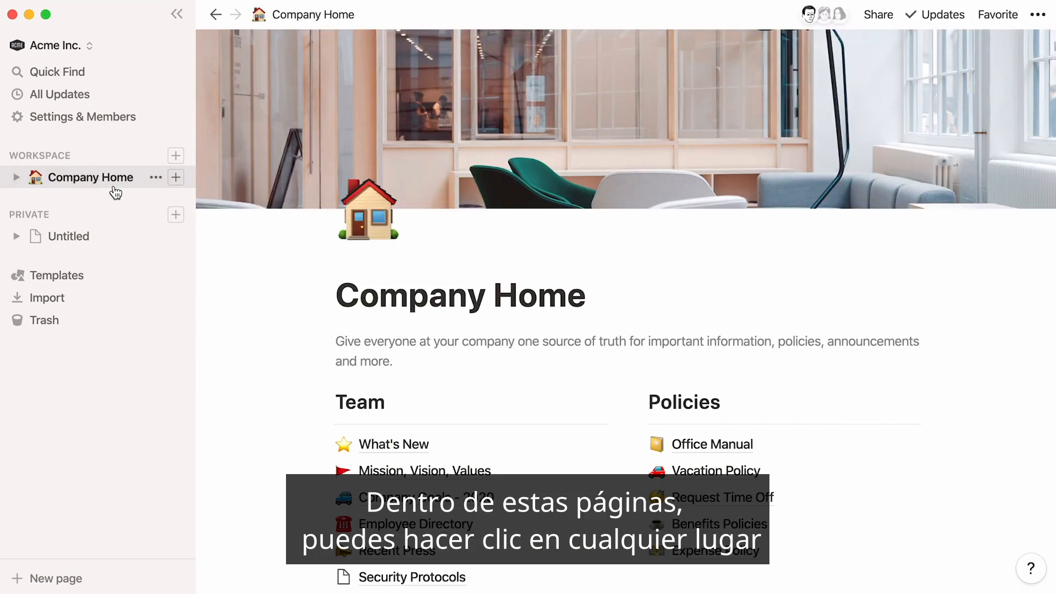
{"action": "left_click", "coordinate": [715, 471]}
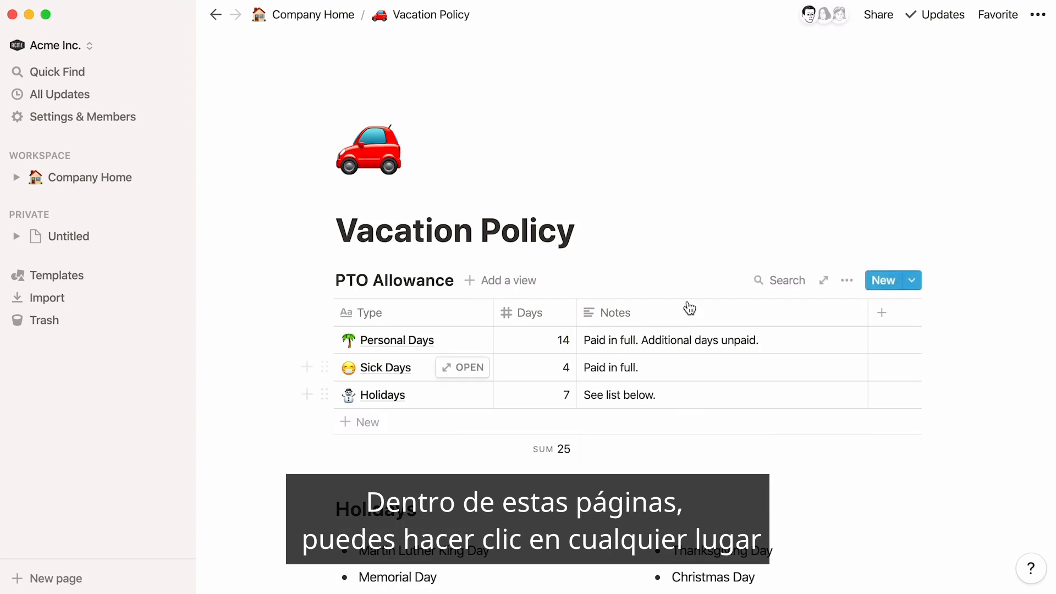
{"action": "left_click", "coordinate": [686, 236]}
{"action": "key", "text": "Return"}
{"action": "type", "text": "Every employee at Acme Corp starts with the PTO "}
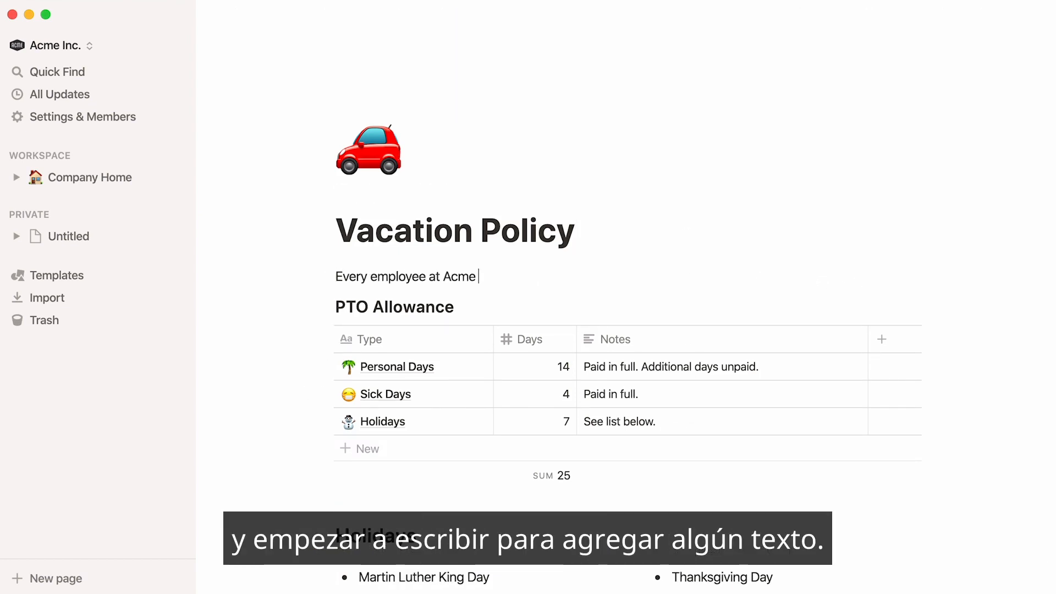
{"action": "type", "text": "allowance outlined below."}
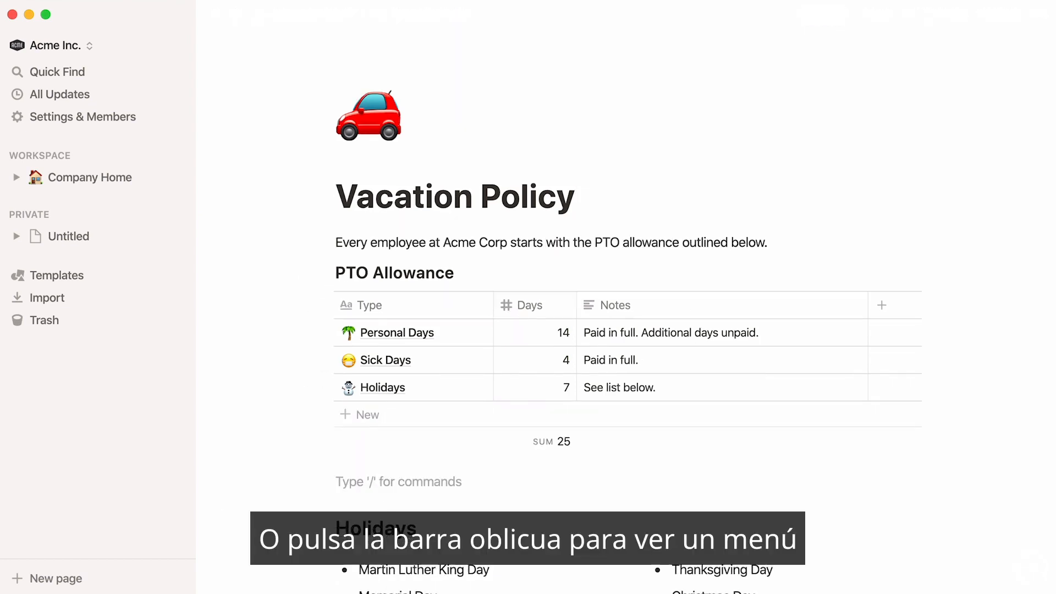
- Look up the PDF, code, to-do and calendar block types below the PTO Allowance table without inserting any, and remove the empty line
{"action": "type", "text": "/"}
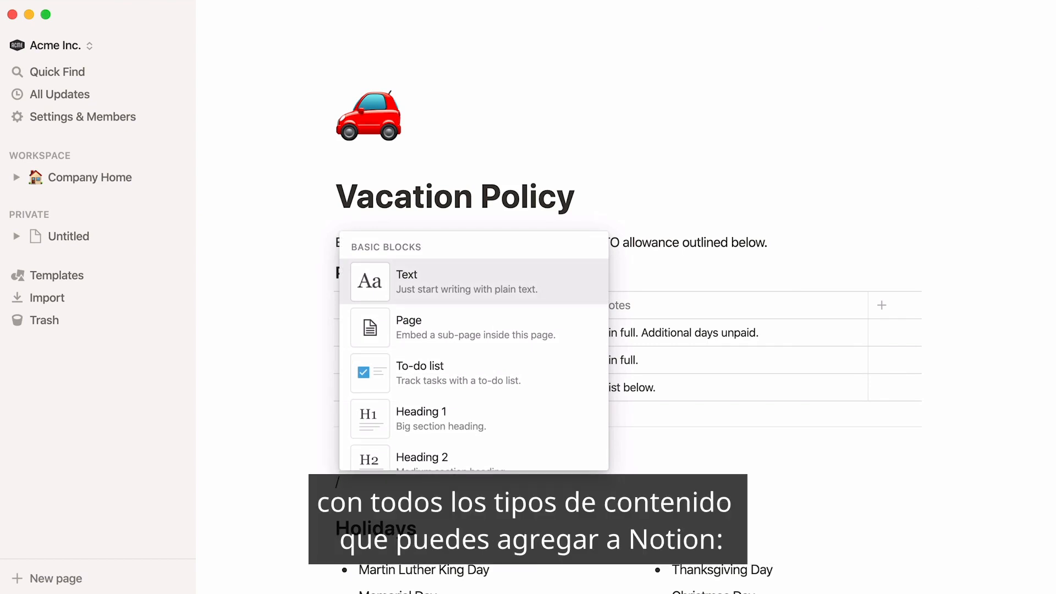
{"action": "type", "text": "pdf"}
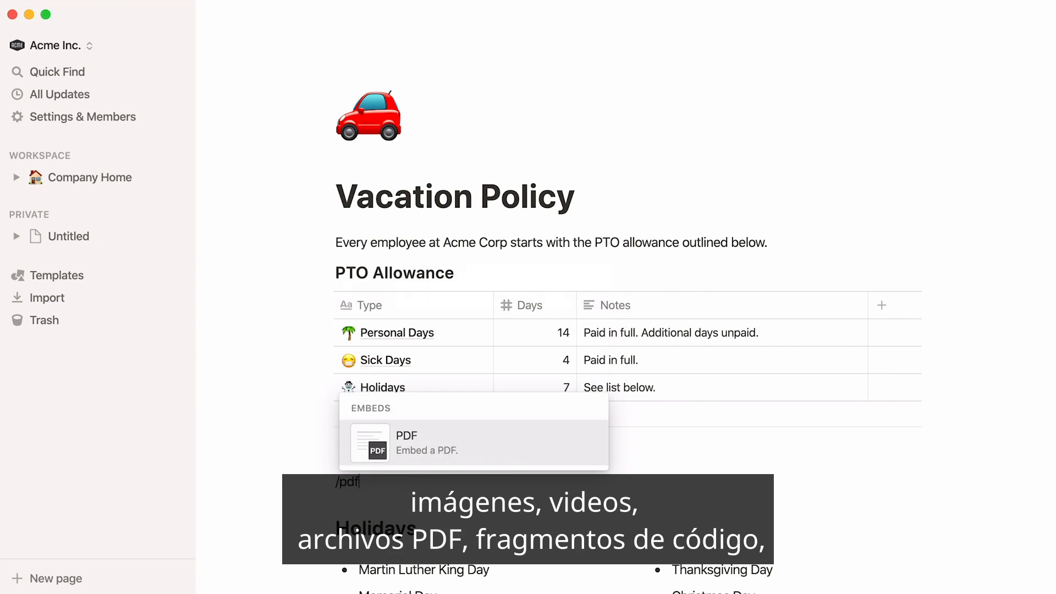
{"action": "key", "text": "BackSpace"}
{"action": "key", "text": "BackSpace"}
{"action": "key", "text": "BackSpace"}
{"action": "type", "text": "code"}
{"action": "key", "text": "BackSpace"}
{"action": "key", "text": "BackSpace"}
{"action": "key", "text": "BackSpace"}
{"action": "key", "text": "BackSpace"}
{"action": "type", "text": "to-do"}
{"action": "key", "text": "BackSpace"}
{"action": "key", "text": "BackSpace"}
{"action": "key", "text": "BackSpace"}
{"action": "key", "text": "BackSpace"}
{"action": "key", "text": "BackSpace"}
{"action": "type", "text": "calendar"}
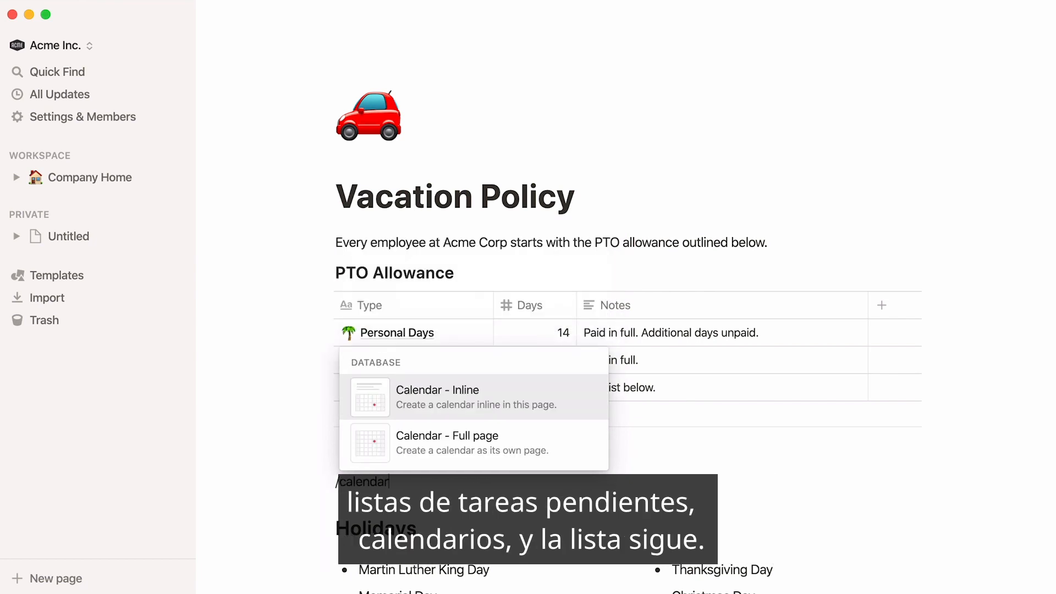
{"action": "key", "text": "BackSpace"}
{"action": "key", "text": "BackSpace"}
{"action": "key", "text": "BackSpace"}
{"action": "key", "text": "BackSpace"}
{"action": "key", "text": "BackSpace"}
{"action": "key", "text": "BackSpace"}
{"action": "key", "text": "BackSpace"}
{"action": "key", "text": "BackSpace"}
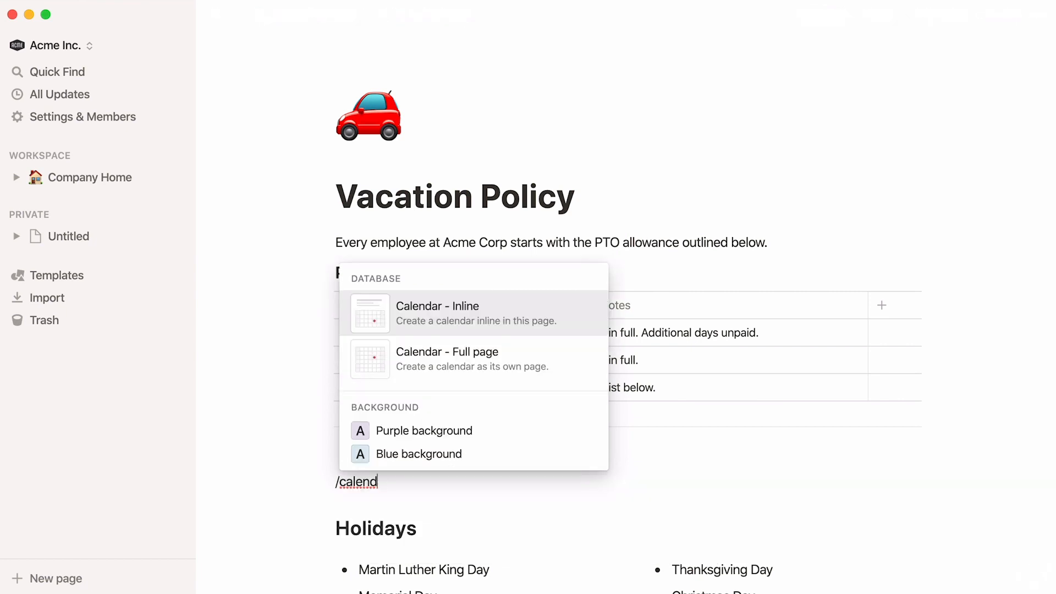
{"action": "key", "text": "BackSpace"}
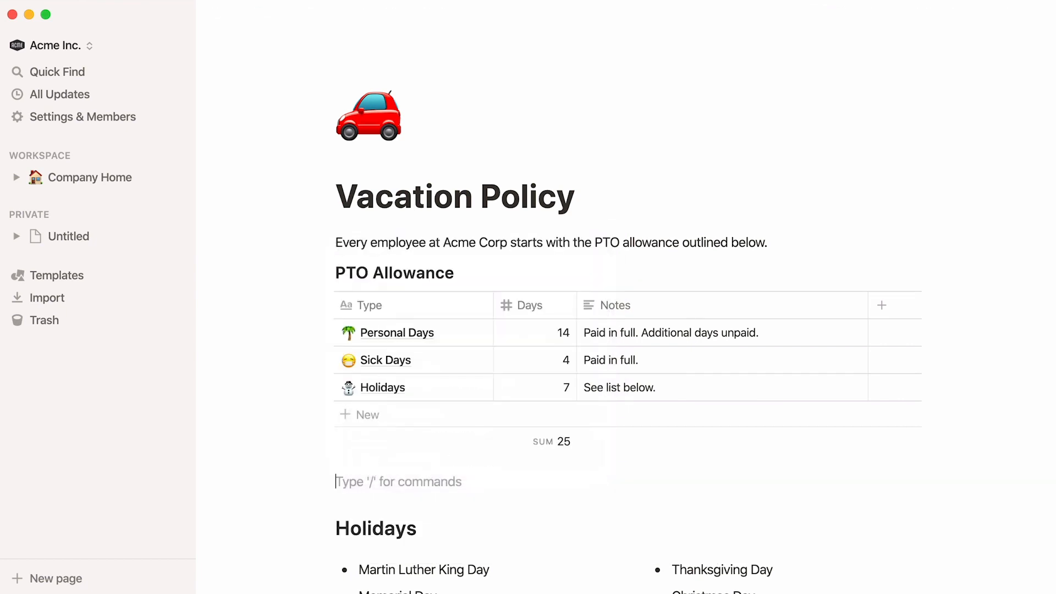
{"action": "key", "text": "BackSpace"}
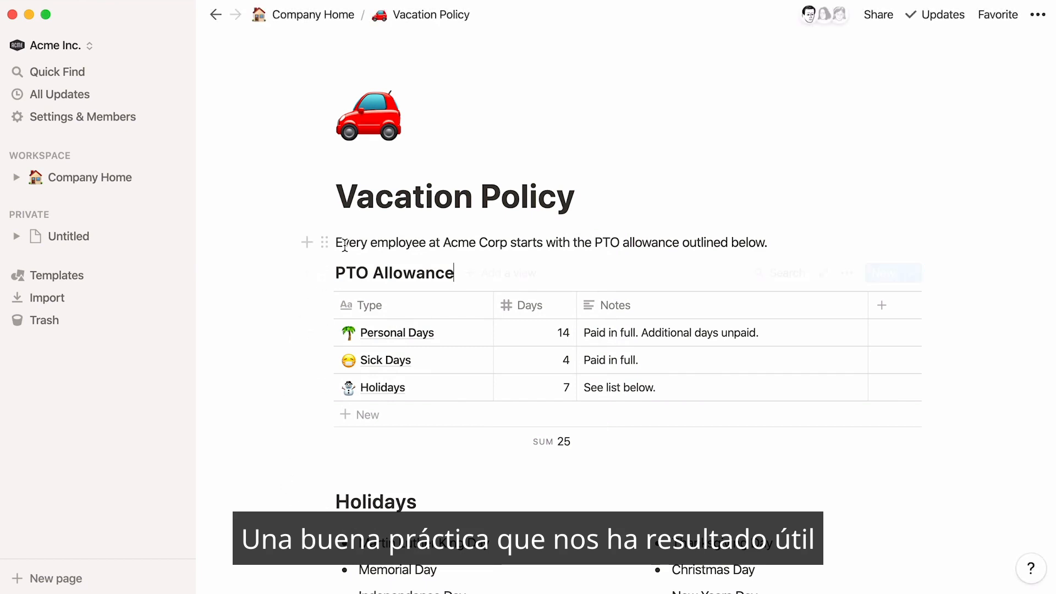
- Insert a callout block directly under the Vacation Policy title, above the introductory sentence
{"action": "key", "text": "Return"}
{"action": "key", "text": "Up"}
{"action": "type", "text": "/callou"}
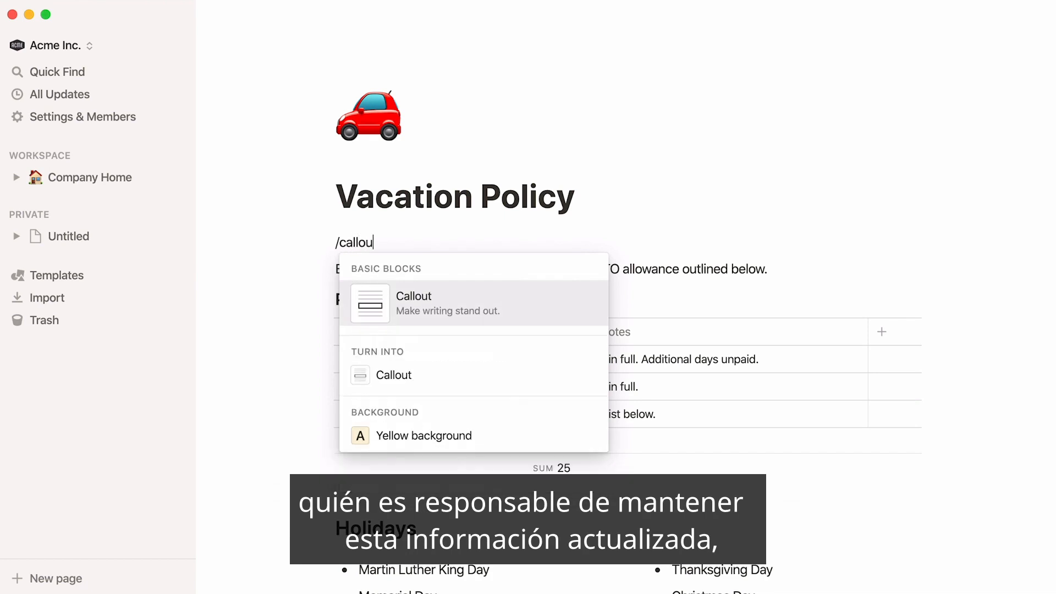
{"action": "key", "text": "Return"}
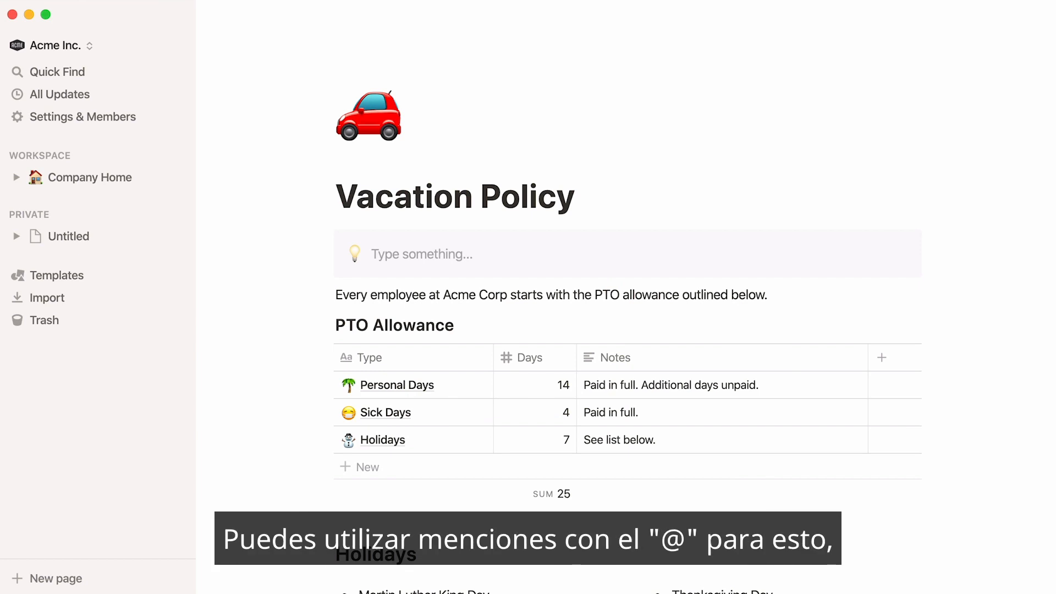
- Fill the callout with a mention of the responsible employee, the words "last updated", a date mention for April 3, 2020, and a period
{"action": "type", "text": "@edg"}
{"action": "key", "text": "Return"}
{"action": "type", "text": "last"}
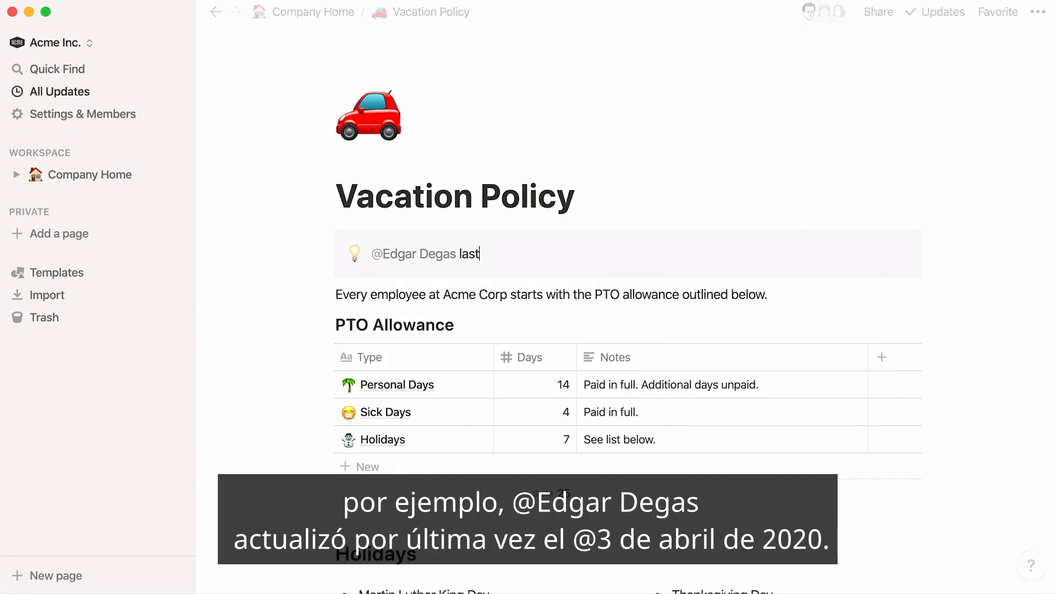
{"action": "type", "text": " updated @April 3, 202"}
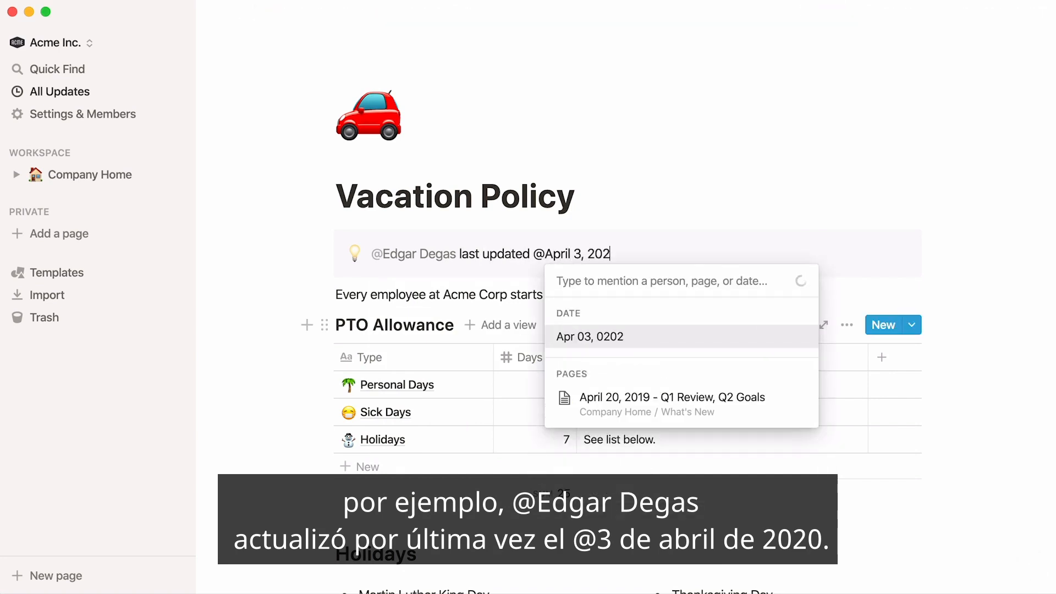
{"action": "type", "text": "0"}
{"action": "key", "text": "Return"}
{"action": "type", "text": "."}
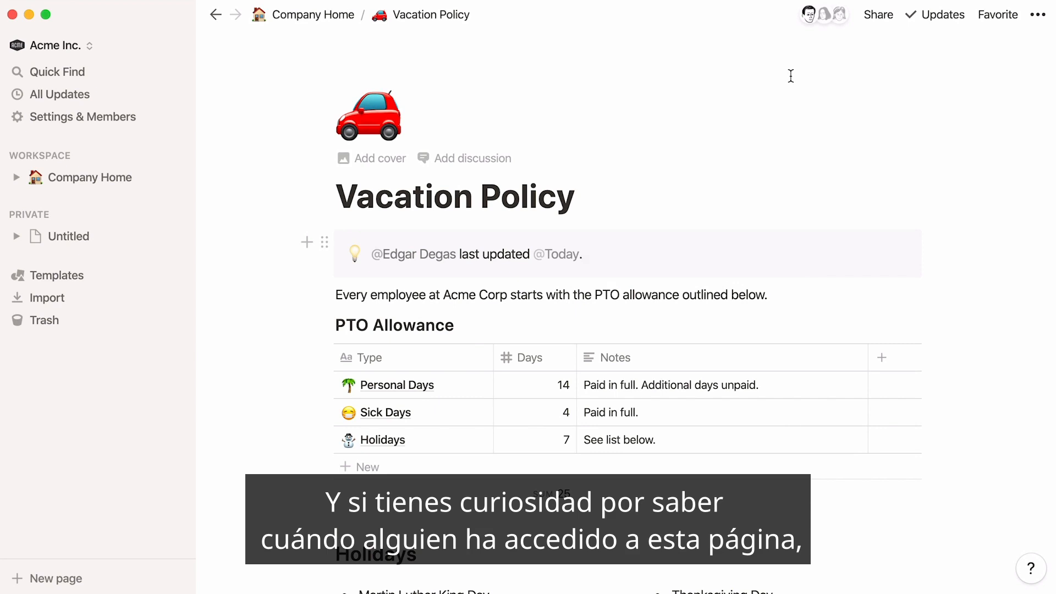
- Check who has recently visited the Vacation Policy page and return to the Company Home page
{"action": "mouse_move", "coordinate": [842, 22]}
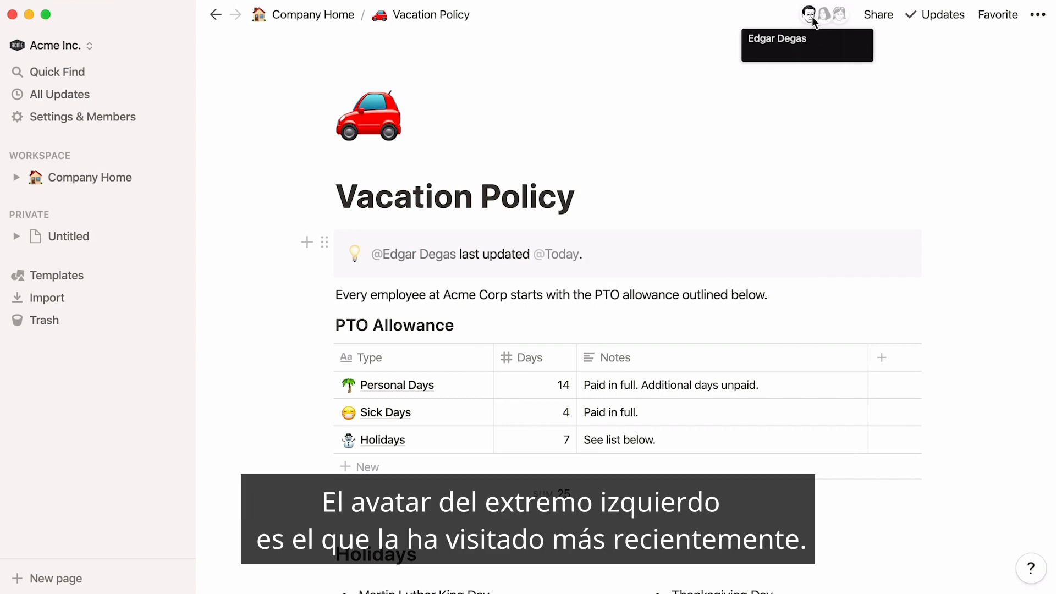
{"action": "left_click", "coordinate": [339, 15]}
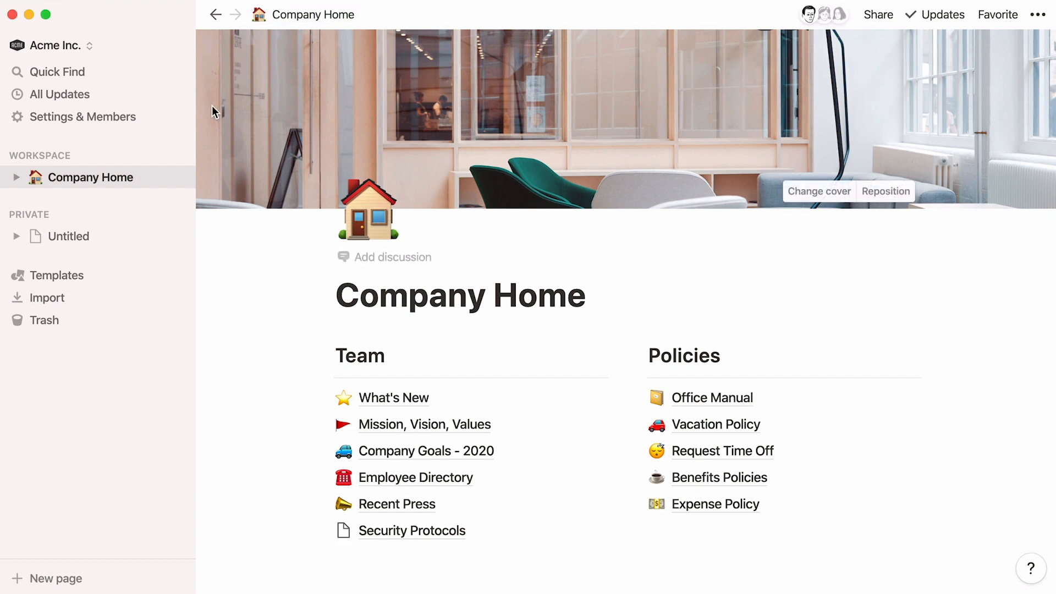
- Add two pages to the Workspace section, titled Sales and Engineering
{"action": "mouse_move", "coordinate": [176, 156]}
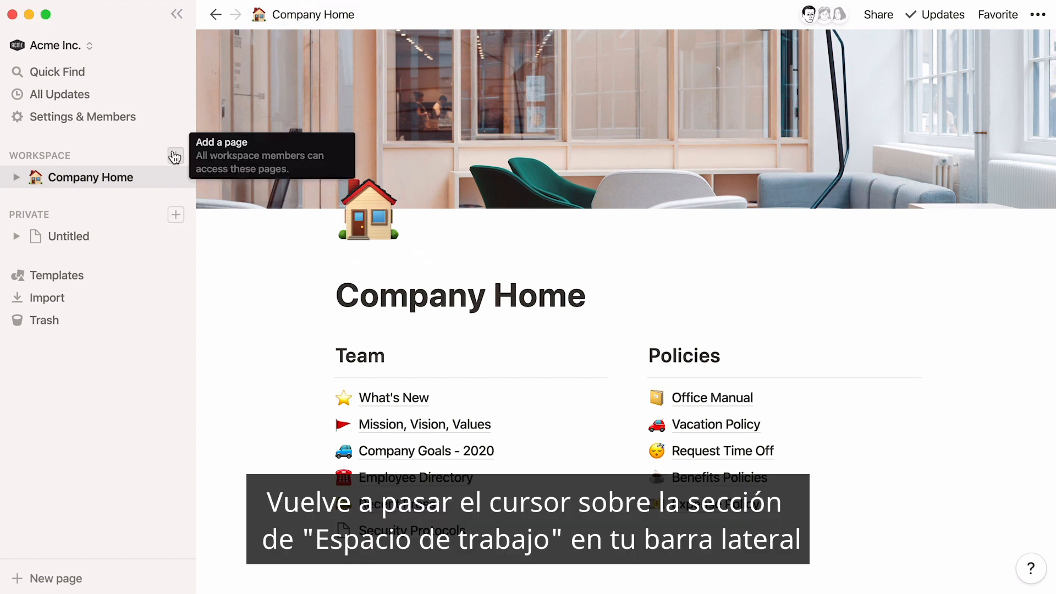
{"action": "left_click", "coordinate": [175, 157]}
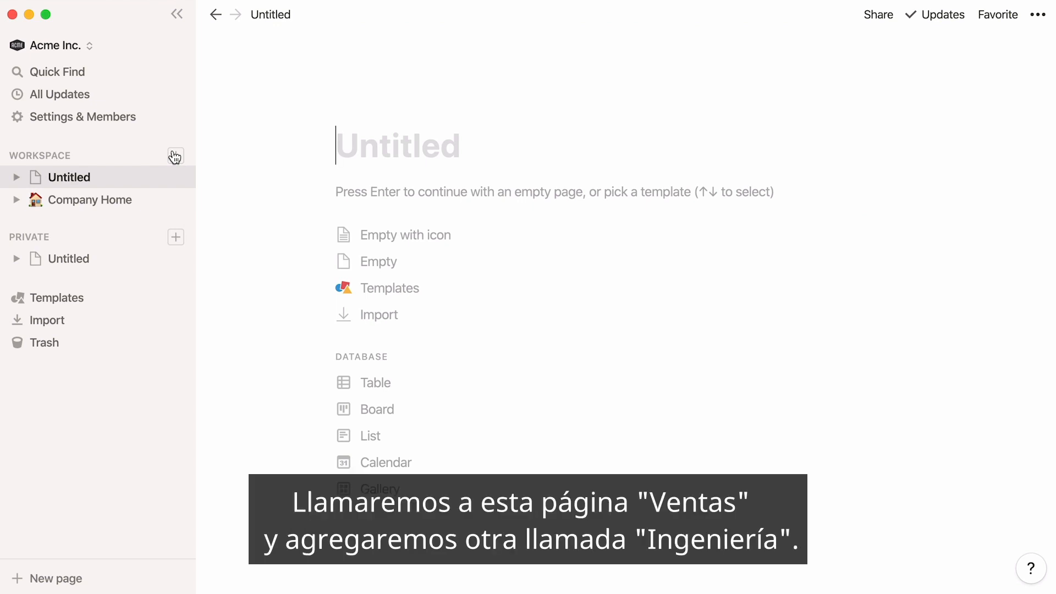
{"action": "type", "text": "Sales"}
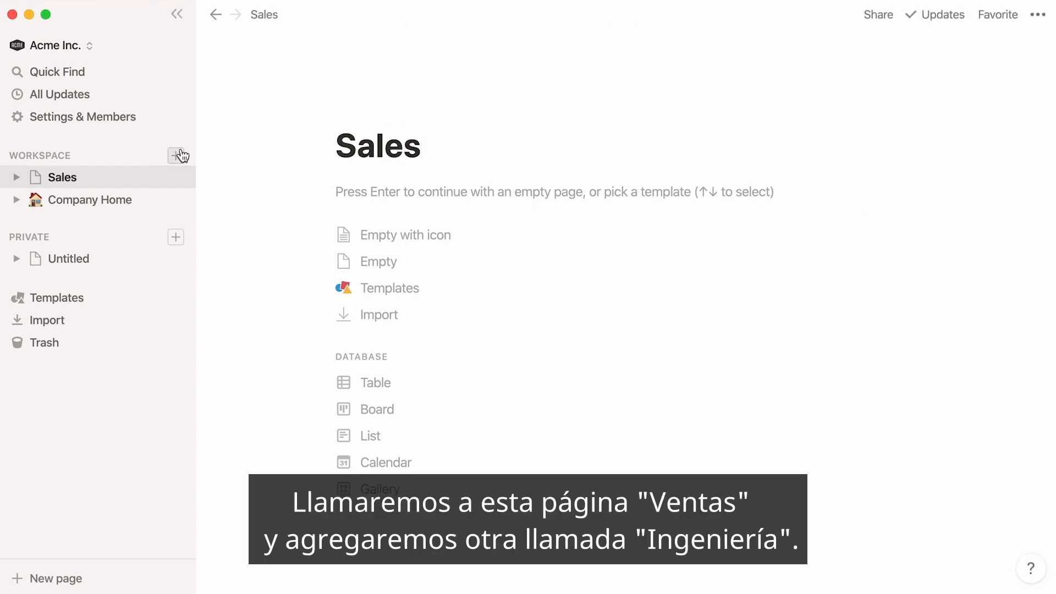
{"action": "left_click", "coordinate": [175, 155]}
{"action": "type", "text": "Engineering"}
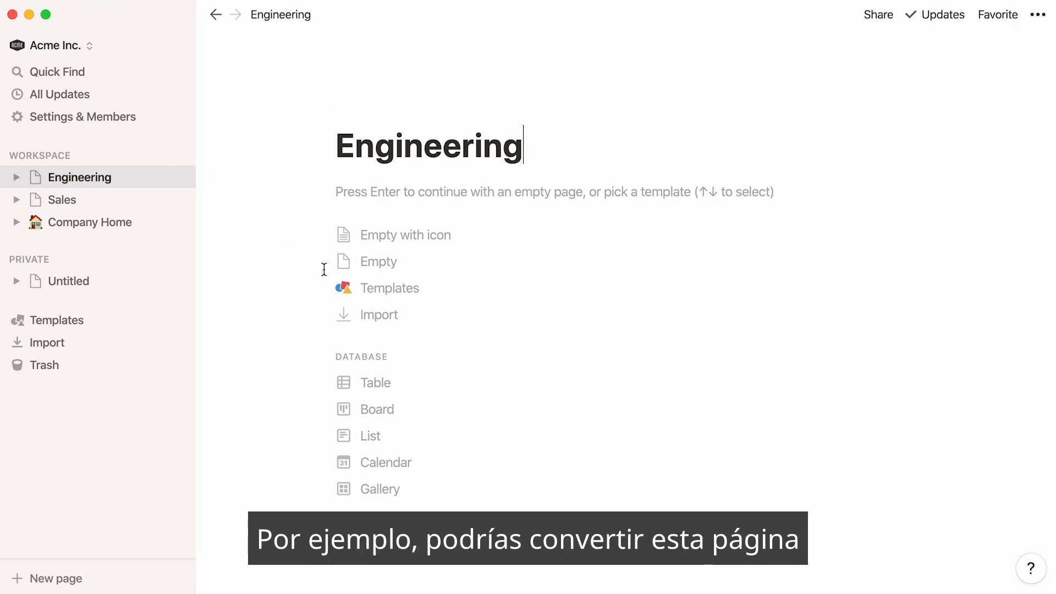
- Apply the Engineering Wiki template from the Engineering category to the Engineering page
{"action": "left_click", "coordinate": [345, 292]}
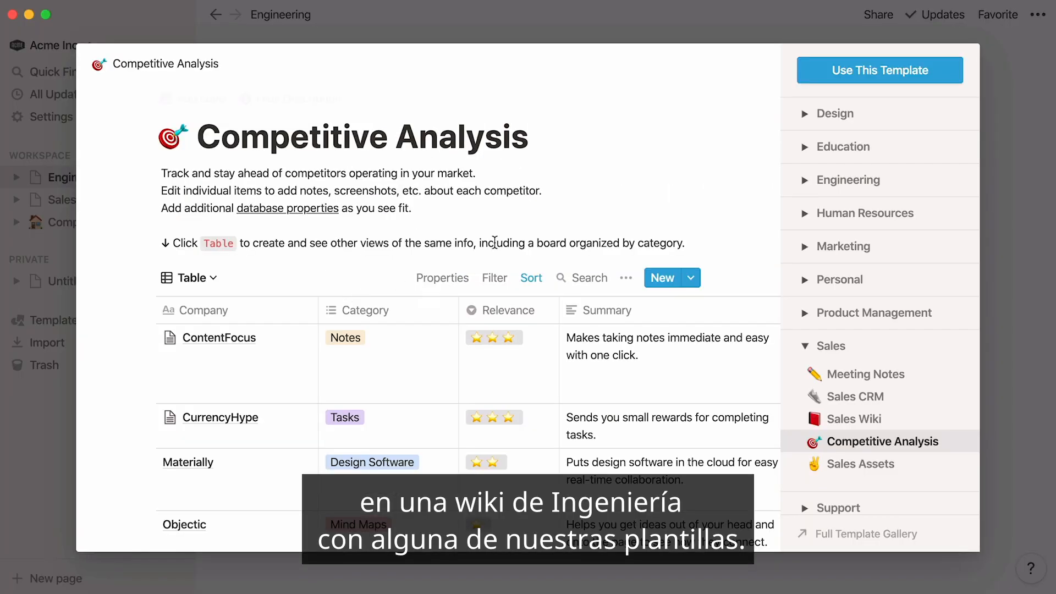
{"action": "left_click", "coordinate": [790, 183]}
{"action": "left_click", "coordinate": [802, 253]}
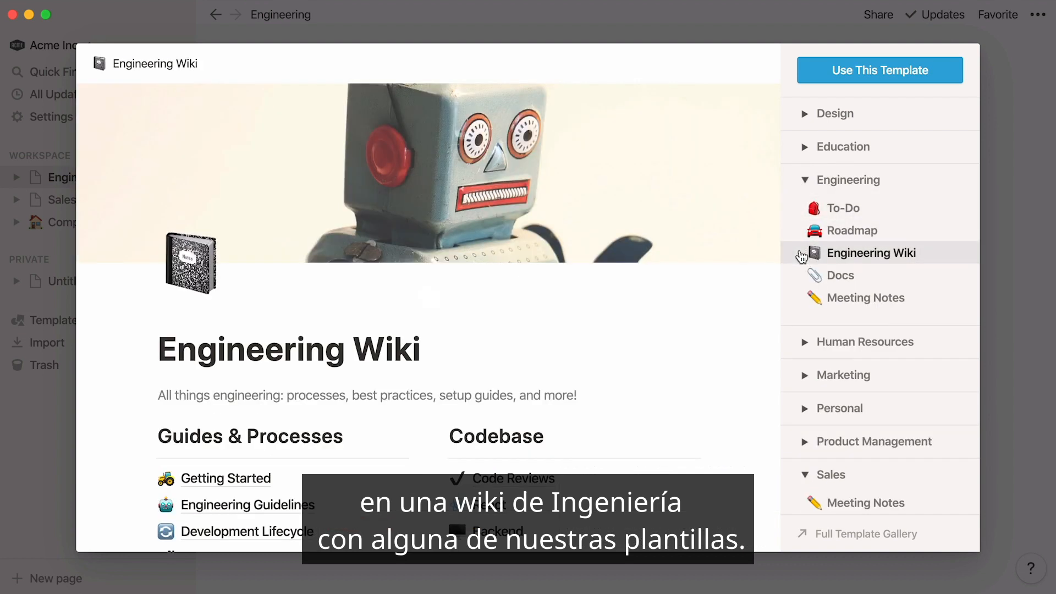
{"action": "left_click", "coordinate": [903, 81]}
- Apply the Sales Wiki template from the Sales category to the Sales page and delete its introductory paragraph
{"action": "left_click", "coordinate": [147, 204]}
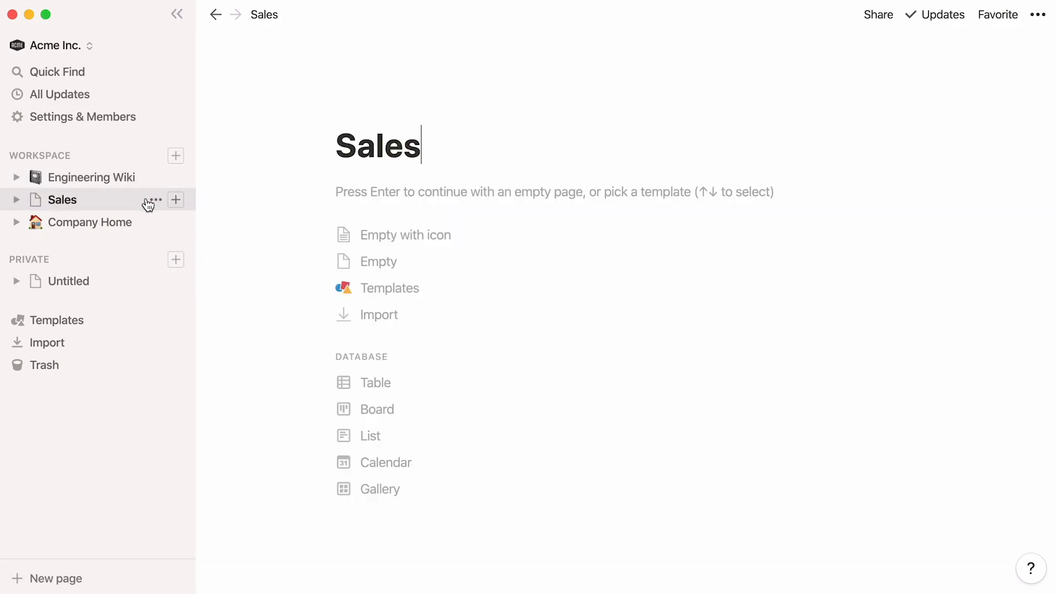
{"action": "left_click", "coordinate": [349, 288]}
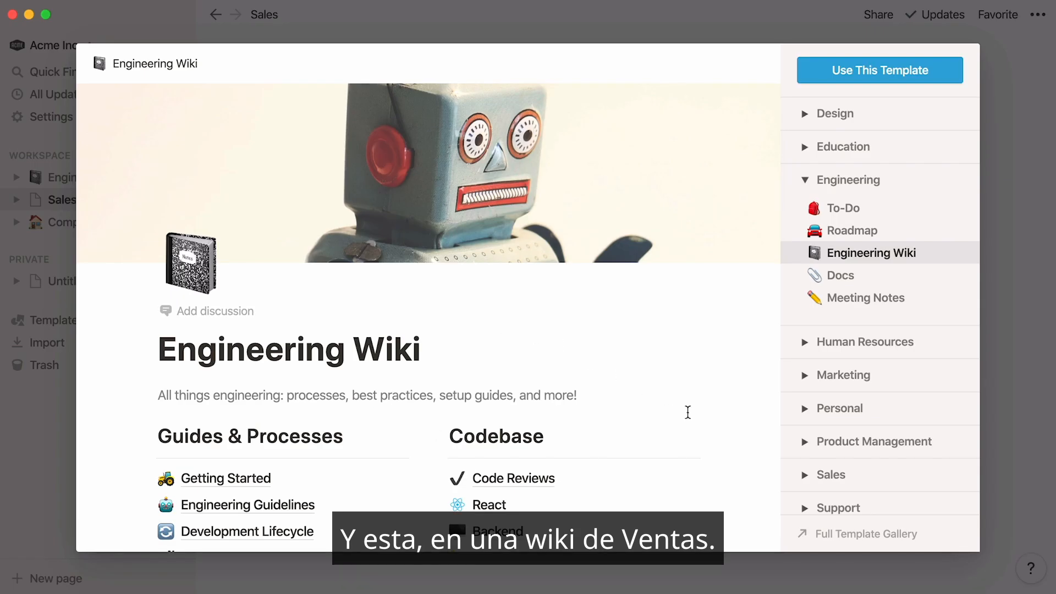
{"action": "left_click", "coordinate": [805, 478]}
{"action": "scroll", "coordinate": [814, 480], "scroll_direction": "down", "scroll_amount": 2}
{"action": "left_click", "coordinate": [815, 479]}
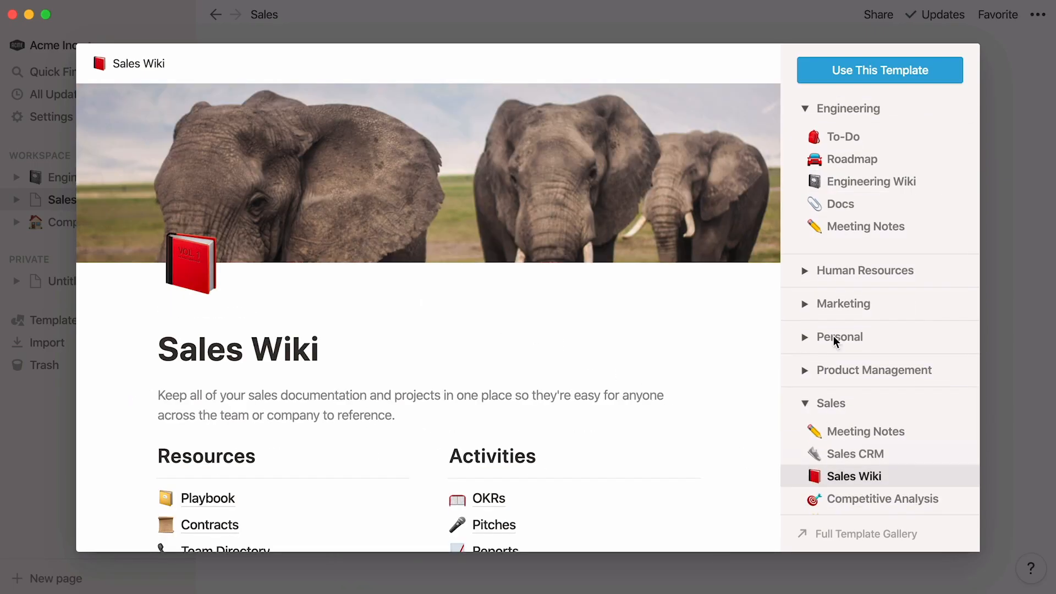
{"action": "left_click", "coordinate": [899, 75]}
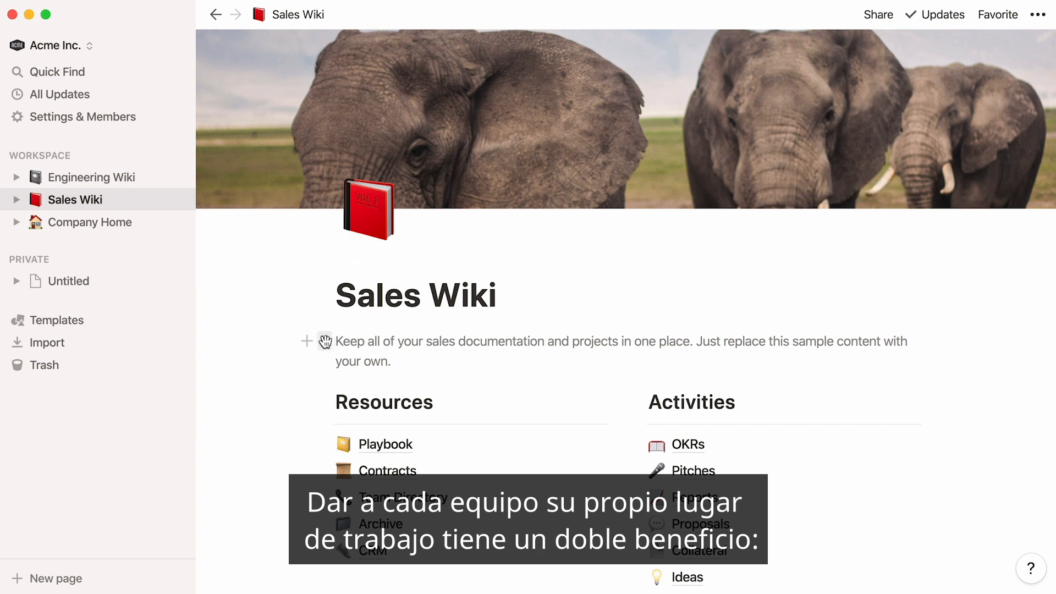
{"action": "left_click", "coordinate": [325, 342]}
{"action": "left_click", "coordinate": [293, 256]}
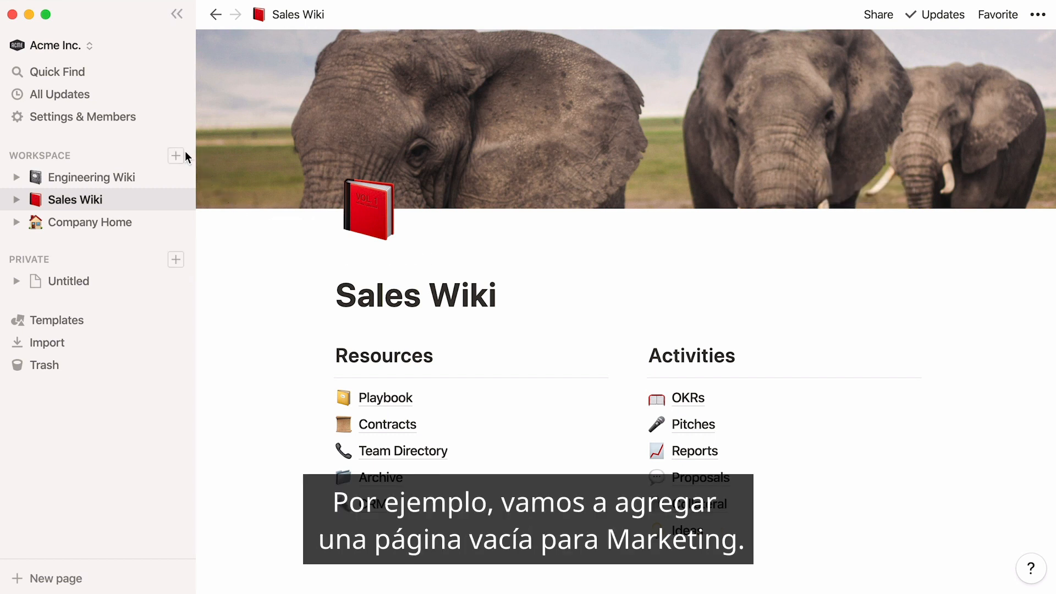
- Add an otherwise empty page titled Marketing Wiki to the Workspace section and give it the popcorn emoji as icon
{"action": "left_click", "coordinate": [181, 156]}
{"action": "type", "text": "Marketing Wiki"}
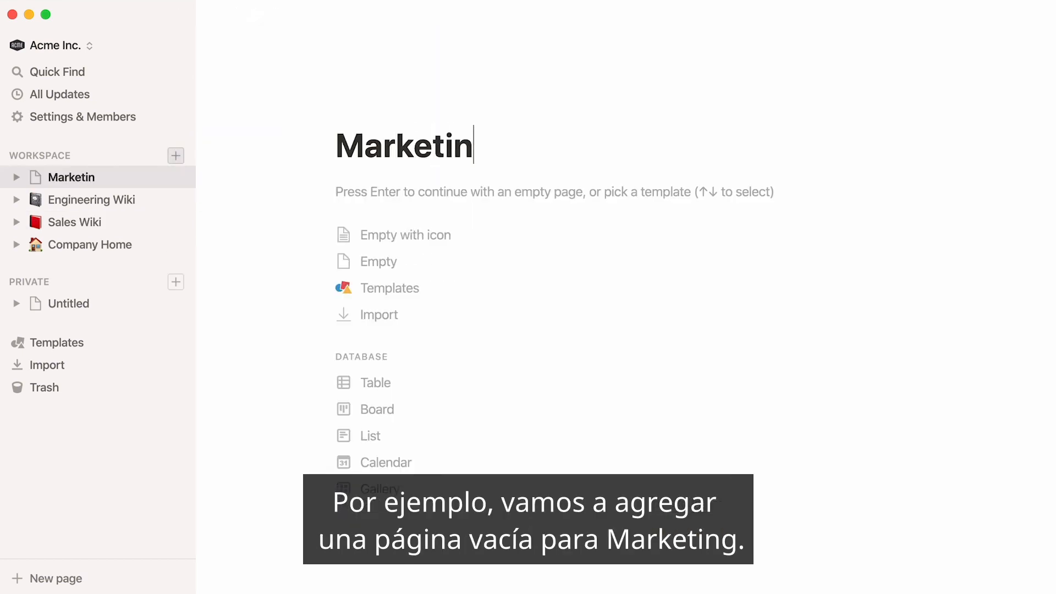
{"action": "left_click", "coordinate": [380, 235]}
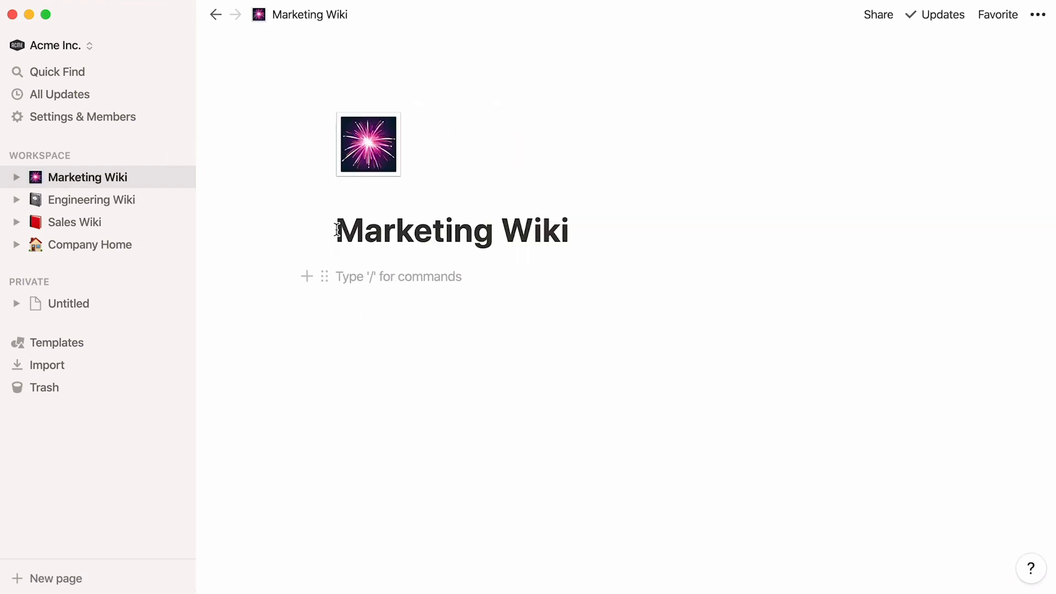
{"action": "left_click", "coordinate": [355, 165]}
{"action": "type", "text": "pop"}
{"action": "left_click", "coordinate": [234, 352]}
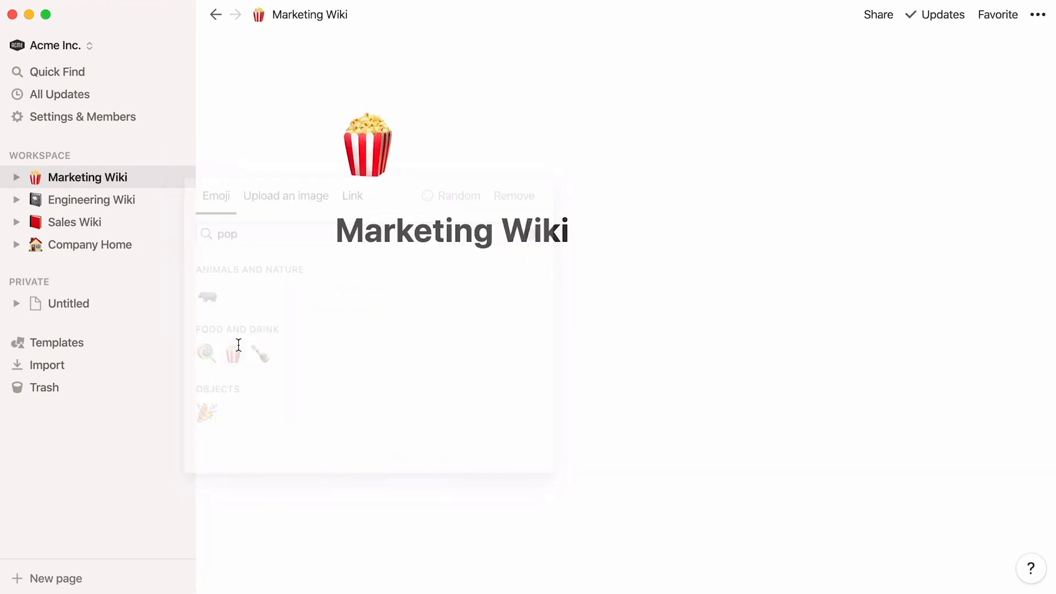
- Add an otherwise empty page titled Customer Success Wiki to the Workspace section with the butterfly emoji as icon
{"action": "left_click", "coordinate": [176, 155]}
{"action": "type", "text": "Customer Suc"}
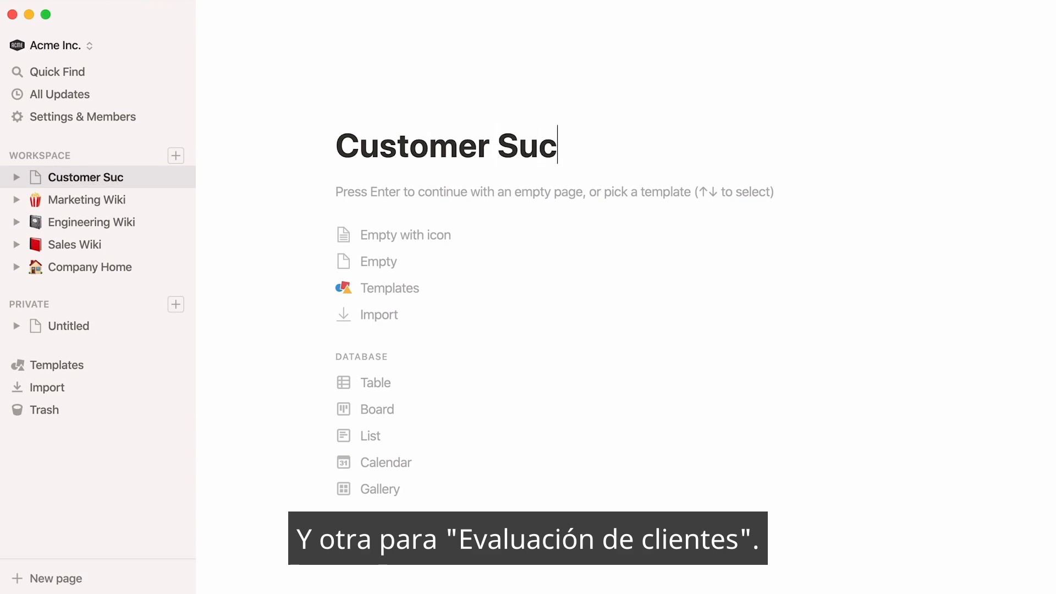
{"action": "type", "text": "cess Wiki"}
{"action": "left_click", "coordinate": [345, 236]}
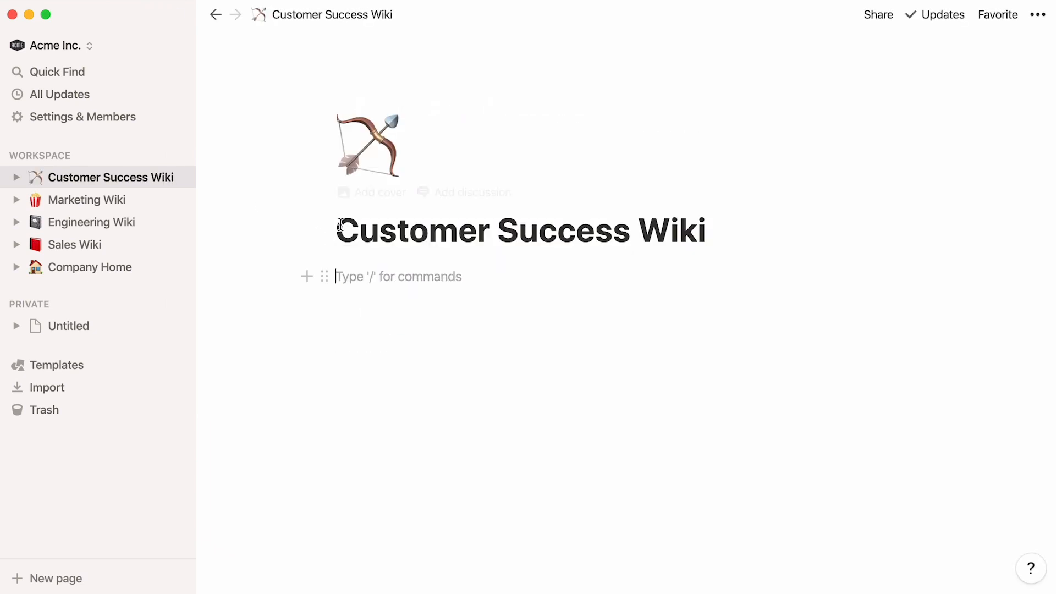
{"action": "left_click", "coordinate": [363, 167]}
{"action": "type", "text": "butterfly"}
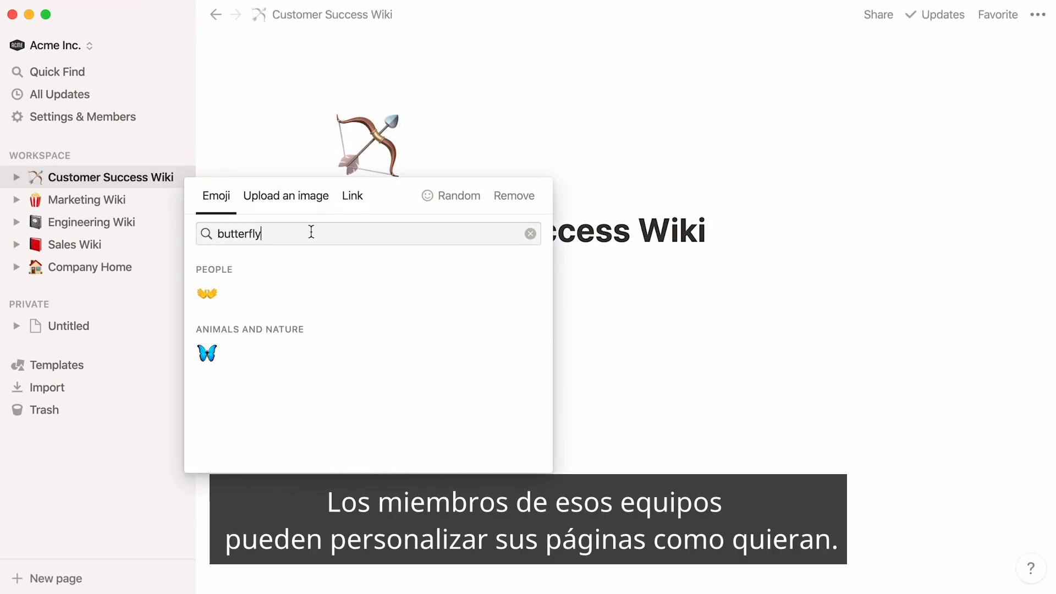
{"action": "left_click", "coordinate": [208, 353]}
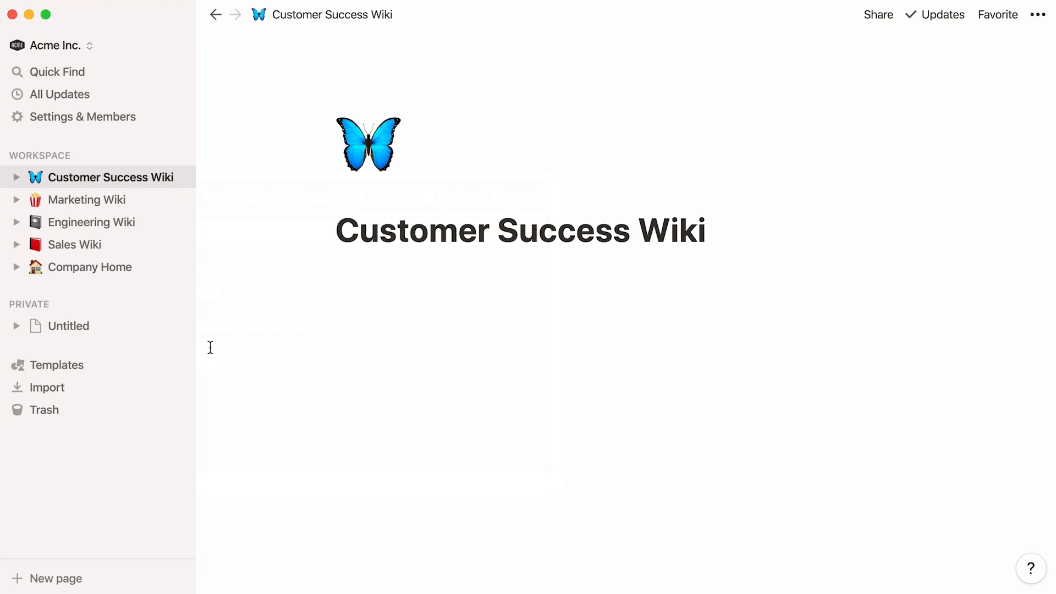
- Browse the available embed block types in the body of the Customer Success Wiki page, then clear the embed search
{"action": "type", "text": "/embed"}
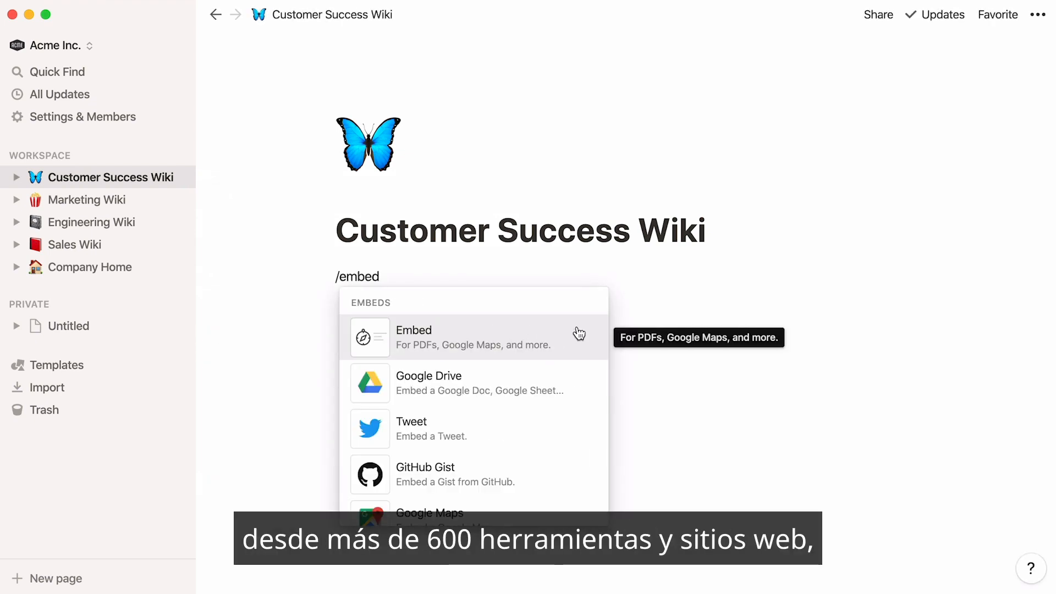
{"action": "scroll", "coordinate": [578, 333], "scroll_direction": "down", "scroll_amount": 3}
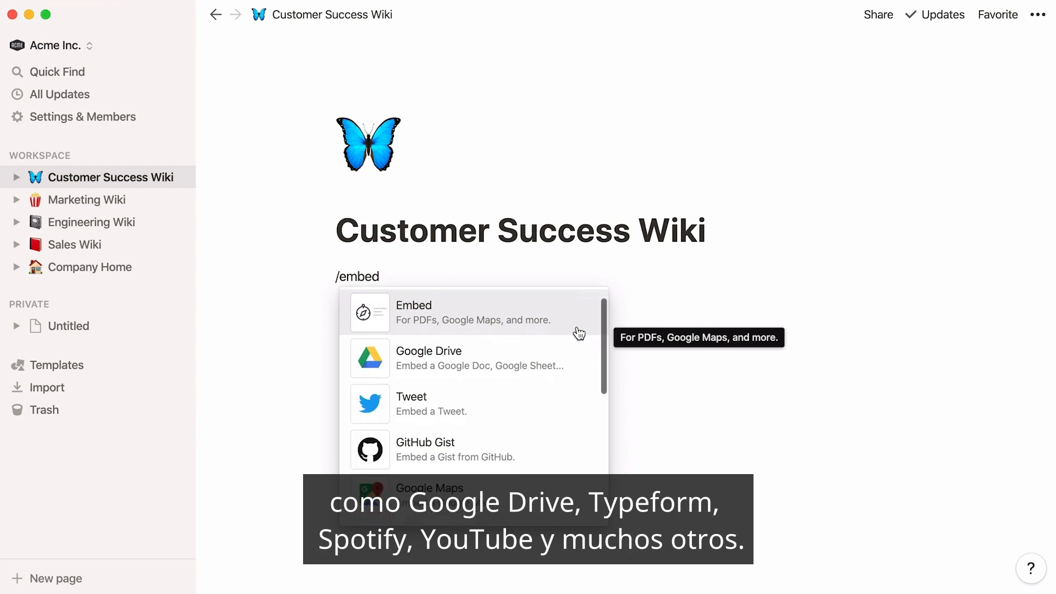
{"action": "scroll", "coordinate": [579, 334], "scroll_direction": "down", "scroll_amount": 5}
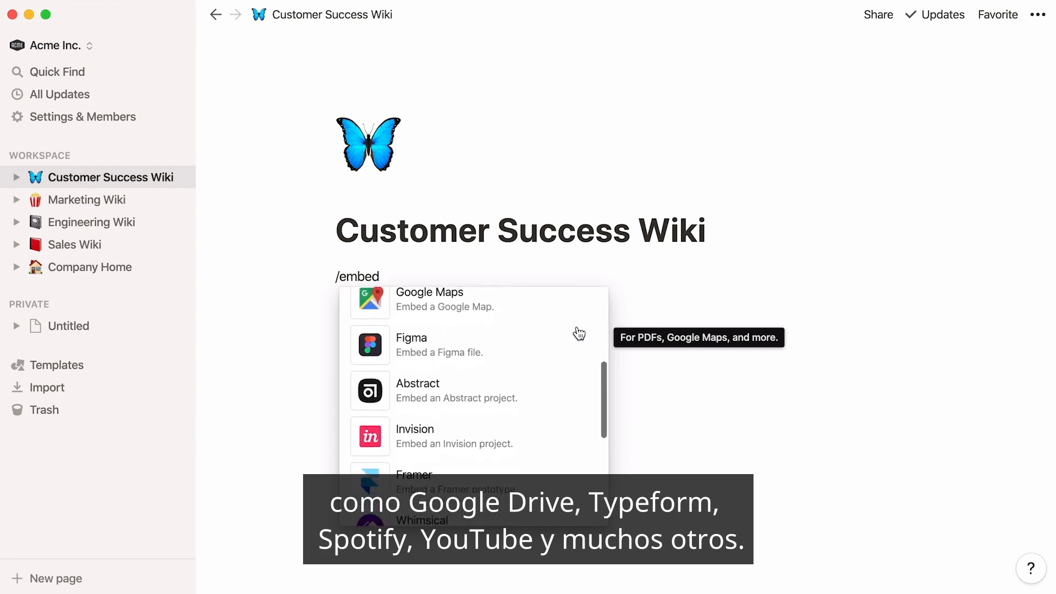
{"action": "scroll", "coordinate": [579, 334], "scroll_direction": "down", "scroll_amount": 5}
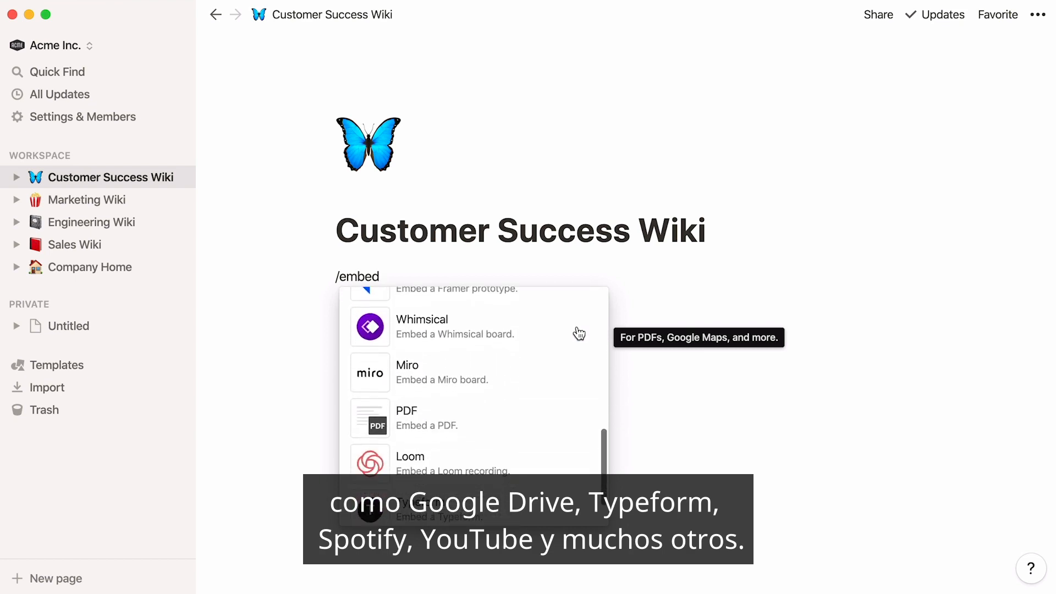
{"action": "key", "text": "BackSpace"}
{"action": "key", "text": "BackSpace"}
{"action": "key", "text": "BackSpace"}
{"action": "key", "text": "BackSpace"}
{"action": "key", "text": "BackSpace"}
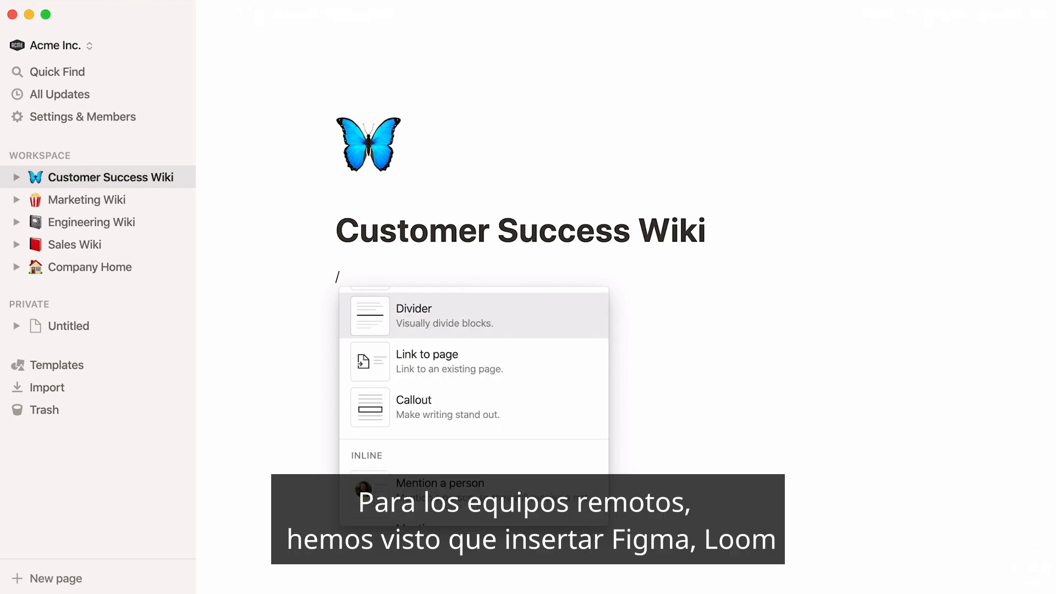
- Look up the Figma, Loom and Miro embed blocks one after another, leaving the page body empty
{"action": "type", "text": "figma"}
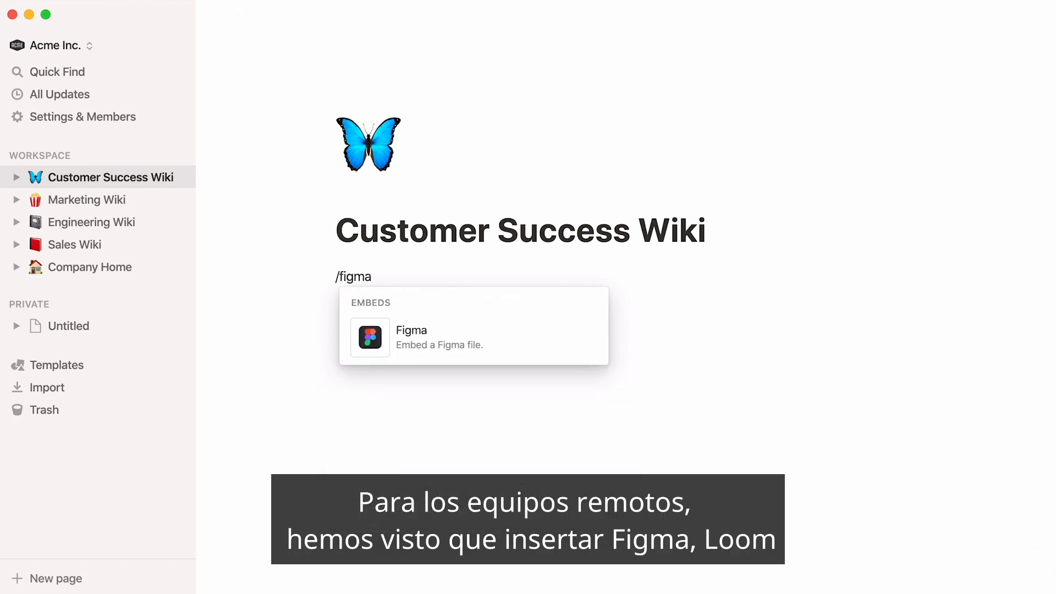
{"action": "key", "text": "BackSpace"}
{"action": "key", "text": "BackSpace"}
{"action": "key", "text": "BackSpace"}
{"action": "key", "text": "BackSpace"}
{"action": "key", "text": "BackSpace"}
{"action": "type", "text": "loom"}
{"action": "key", "text": "BackSpace"}
{"action": "key", "text": "BackSpace"}
{"action": "key", "text": "BackSpace"}
{"action": "key", "text": "BackSpace"}
{"action": "type", "text": "miro"}
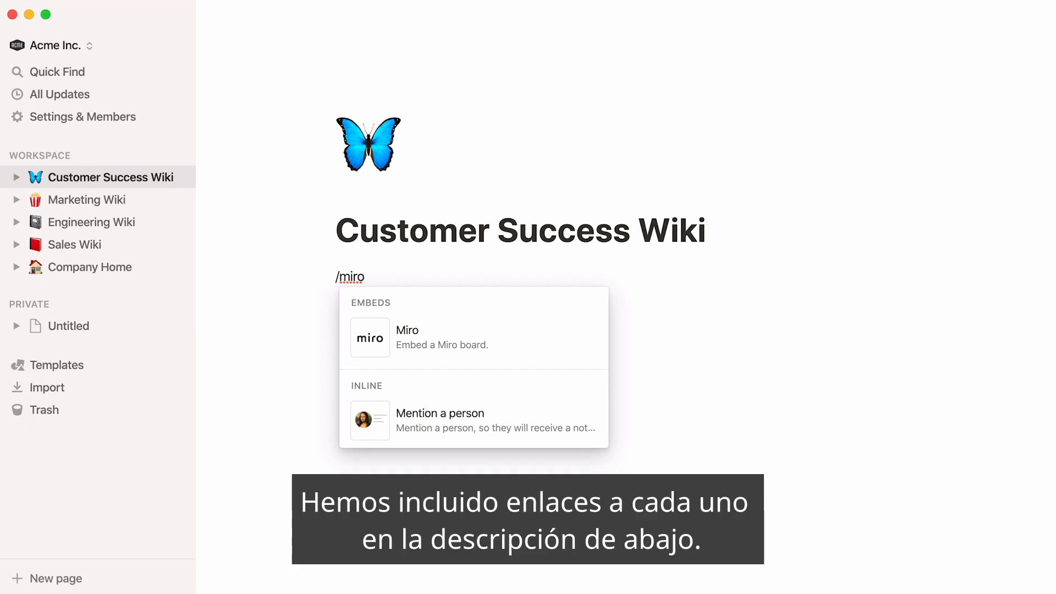
{"action": "key", "text": "BackSpace"}
{"action": "key", "text": "BackSpace"}
{"action": "key", "text": "BackSpace"}
{"action": "key", "text": "BackSpace"}
{"action": "key", "text": "BackSpace"}
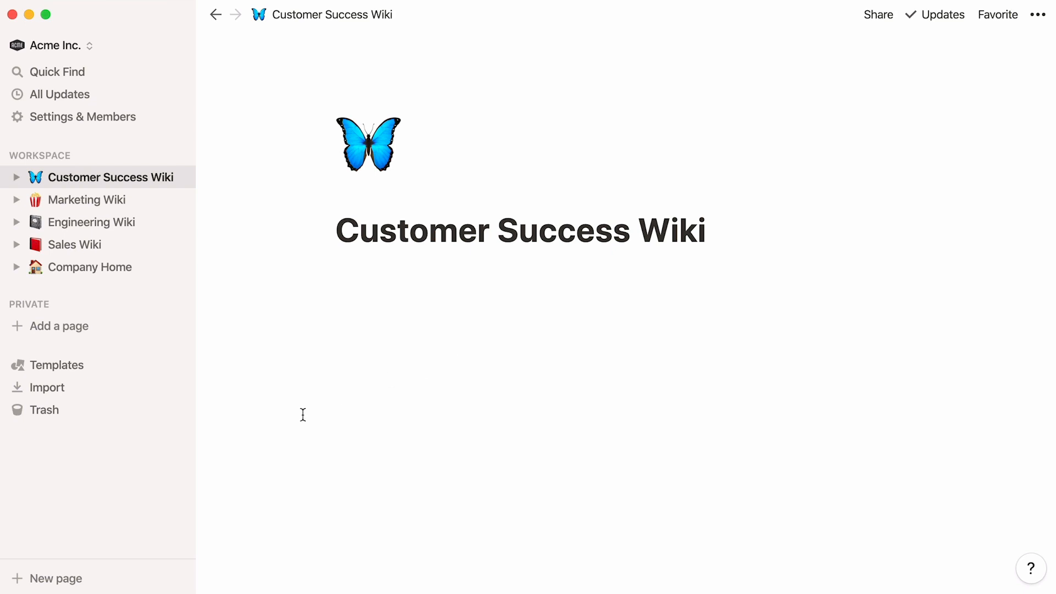
- Create a new page from the Meeting Notes template in the Design category
{"action": "left_click", "coordinate": [57, 577]}
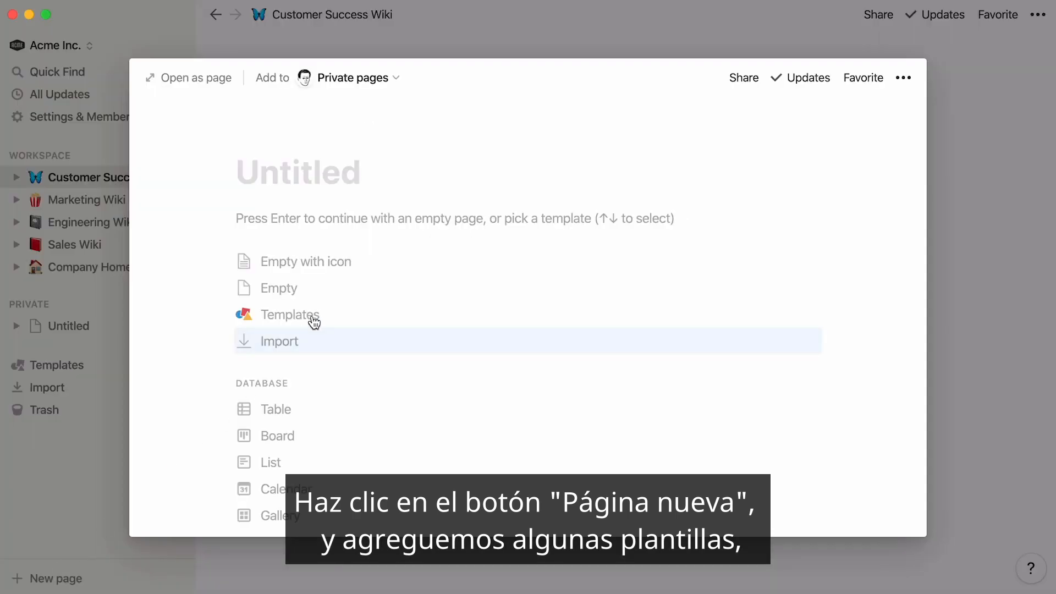
{"action": "left_click", "coordinate": [319, 316]}
{"action": "left_click", "coordinate": [806, 115]}
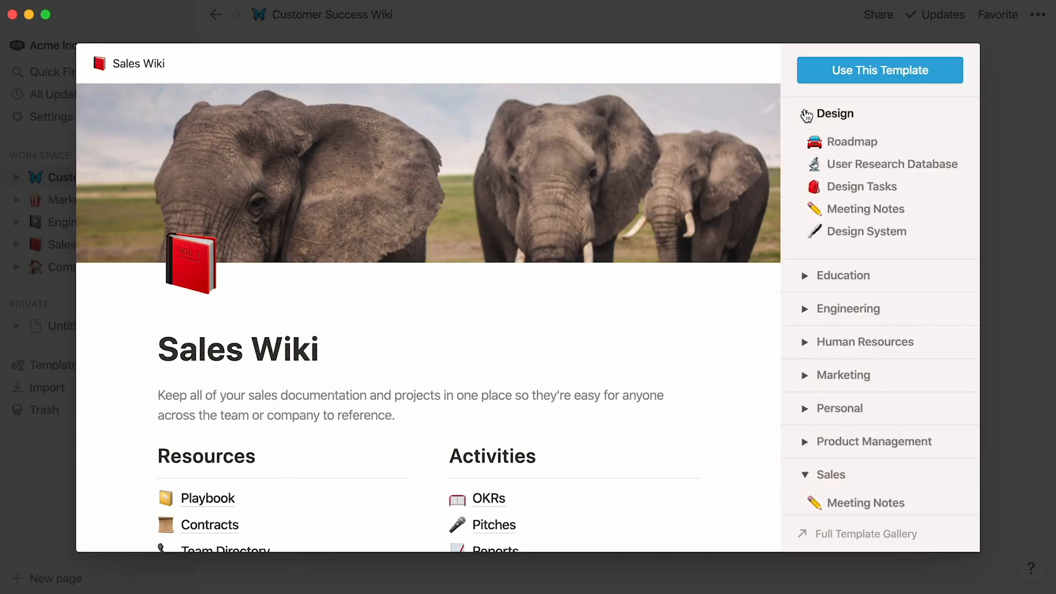
{"action": "left_click", "coordinate": [805, 210]}
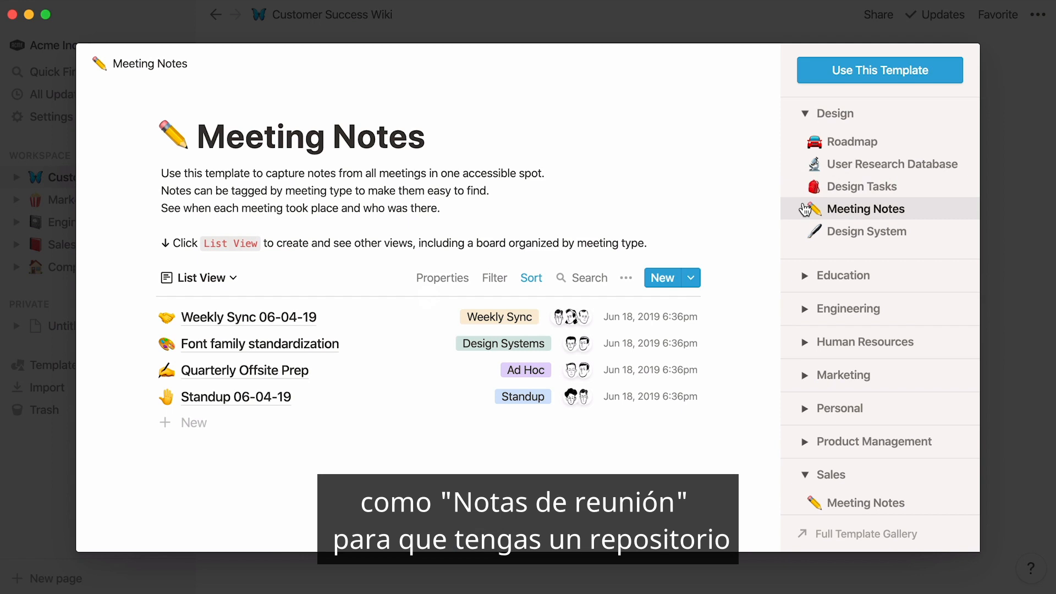
{"action": "left_click", "coordinate": [859, 72]}
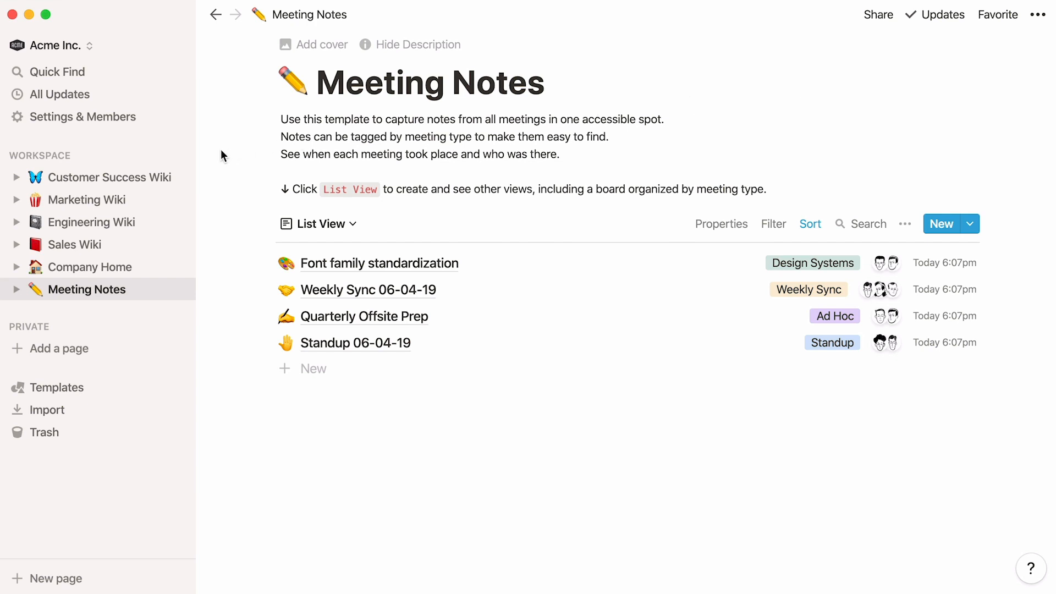
- Add a Workspace page based on the Docs template from the Product Management category
{"action": "left_click", "coordinate": [176, 156]}
{"action": "left_click", "coordinate": [378, 288]}
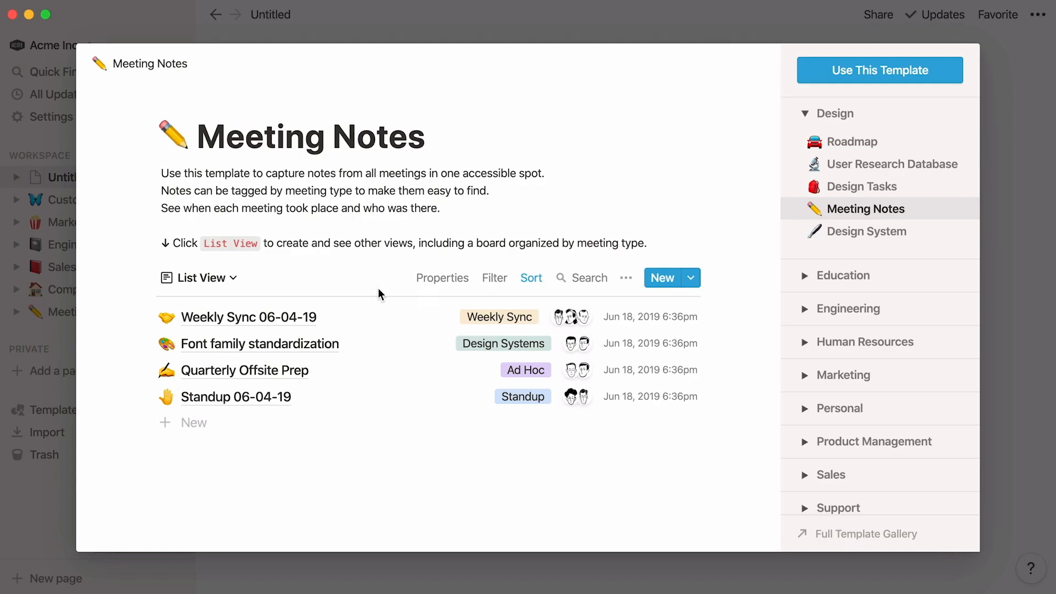
{"action": "left_click", "coordinate": [814, 444]}
{"action": "scroll", "coordinate": [825, 440], "scroll_direction": "down", "scroll_amount": 2}
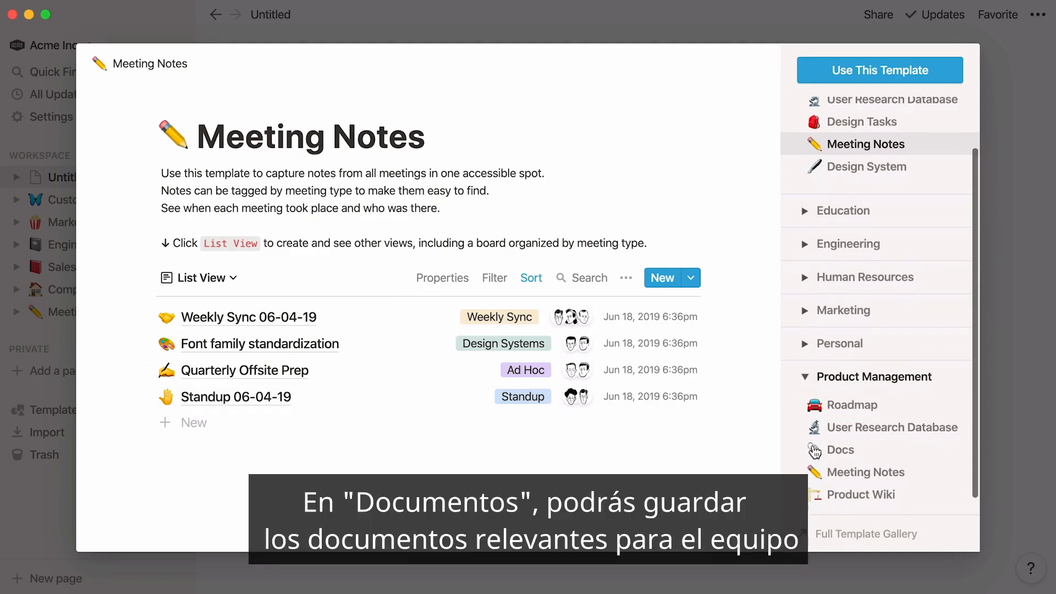
{"action": "left_click", "coordinate": [839, 446]}
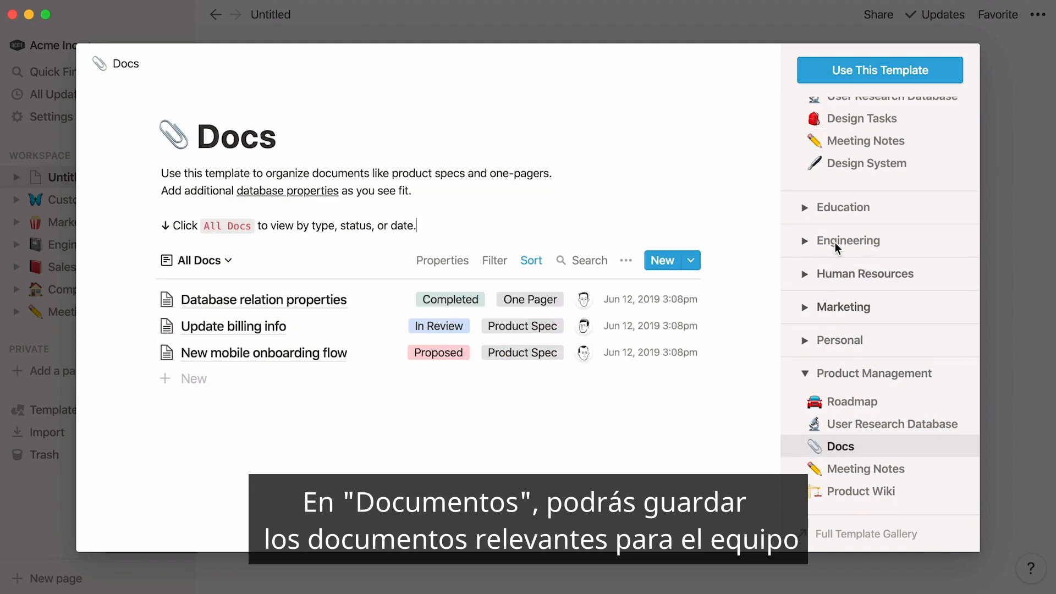
{"action": "left_click", "coordinate": [879, 77]}
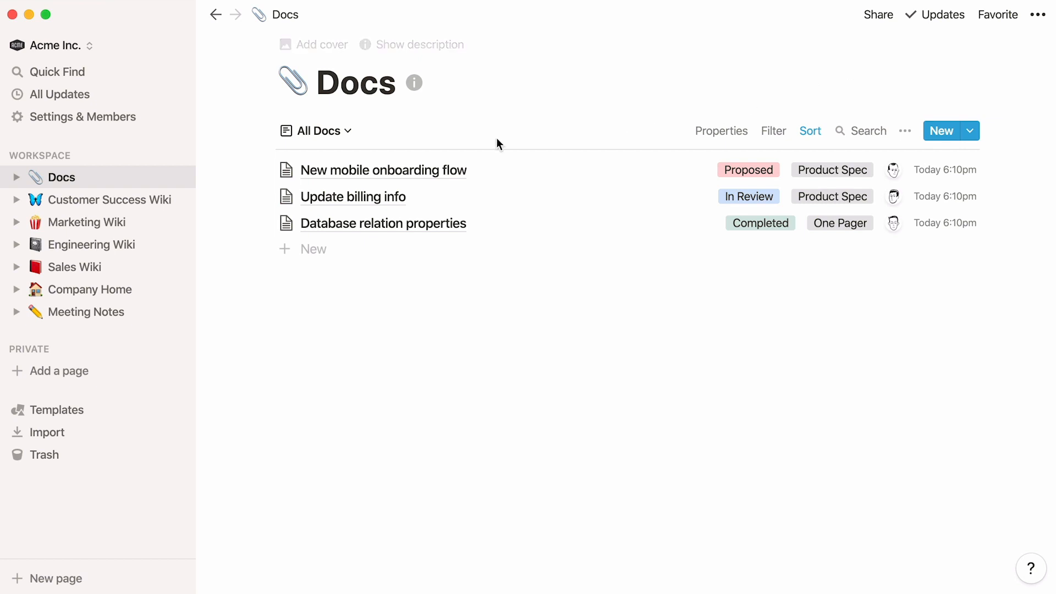
- Add a Workspace page based on the Roadmap template from the Product Management category
{"action": "left_click", "coordinate": [179, 155]}
{"action": "left_click", "coordinate": [384, 288]}
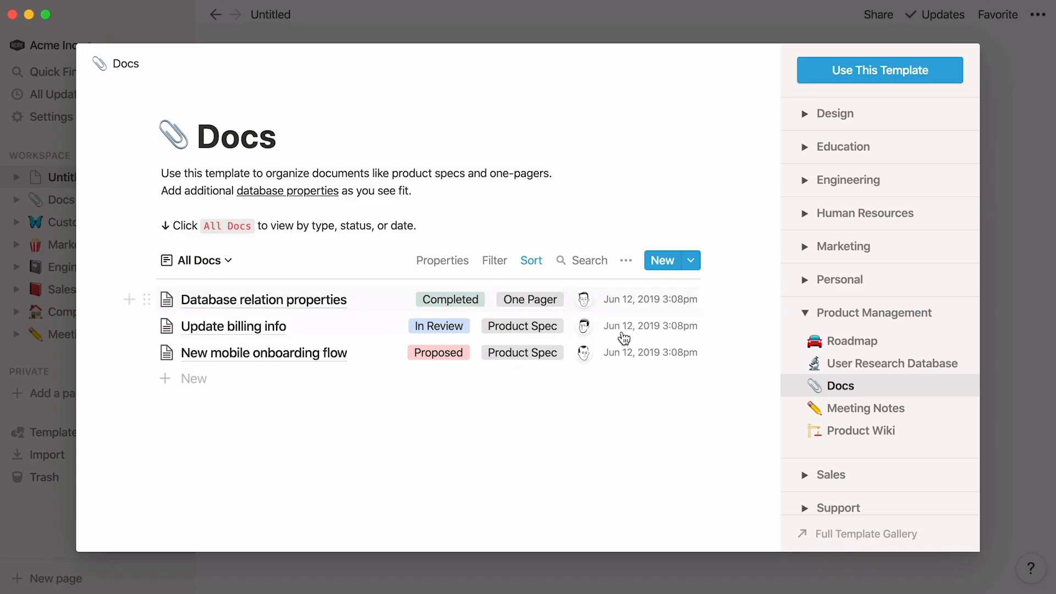
{"action": "left_click", "coordinate": [806, 340]}
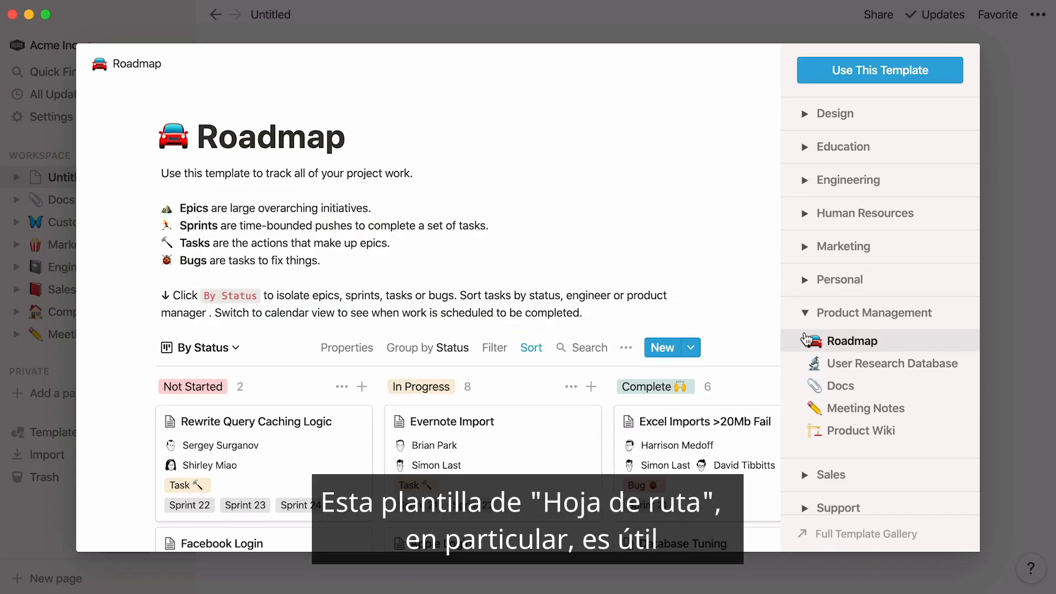
{"action": "left_click", "coordinate": [849, 71]}
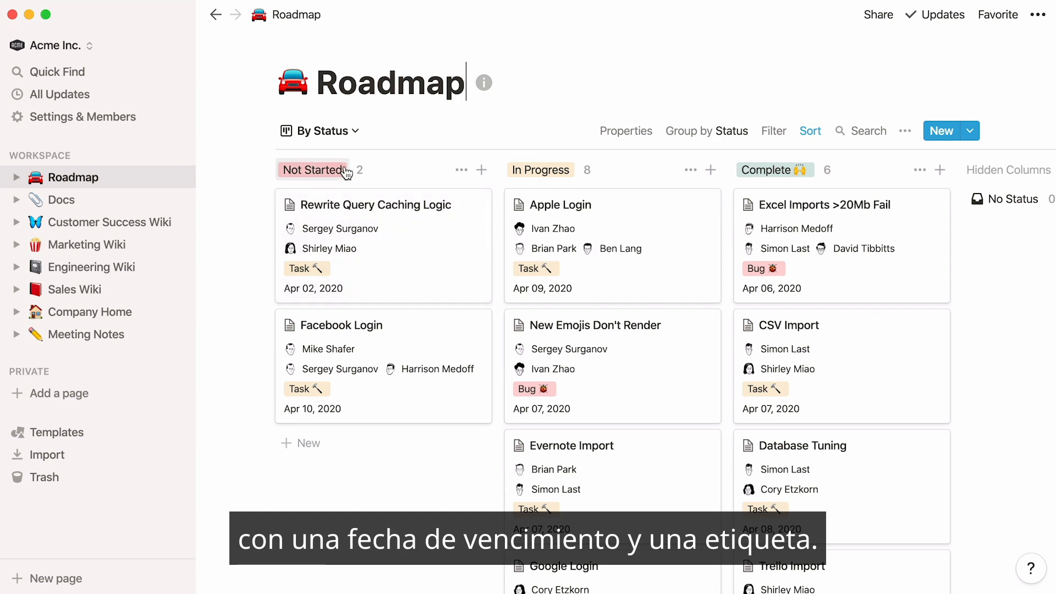
- Open the Rewrite Query Caching Logic card and insert a mention of the Engineering Wiki page above the Overview heading
{"action": "left_click", "coordinate": [384, 227]}
{"action": "scroll", "coordinate": [188, 334], "scroll_direction": "down", "scroll_amount": 5}
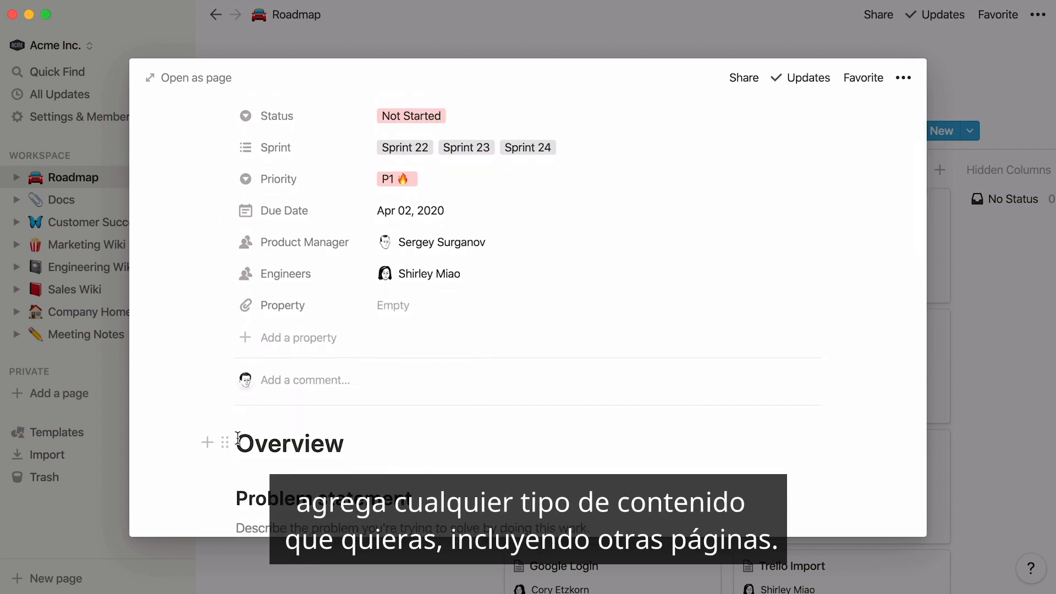
{"action": "left_click", "coordinate": [237, 437]}
{"action": "key", "text": "Return"}
{"action": "type", "text": "@engineering"}
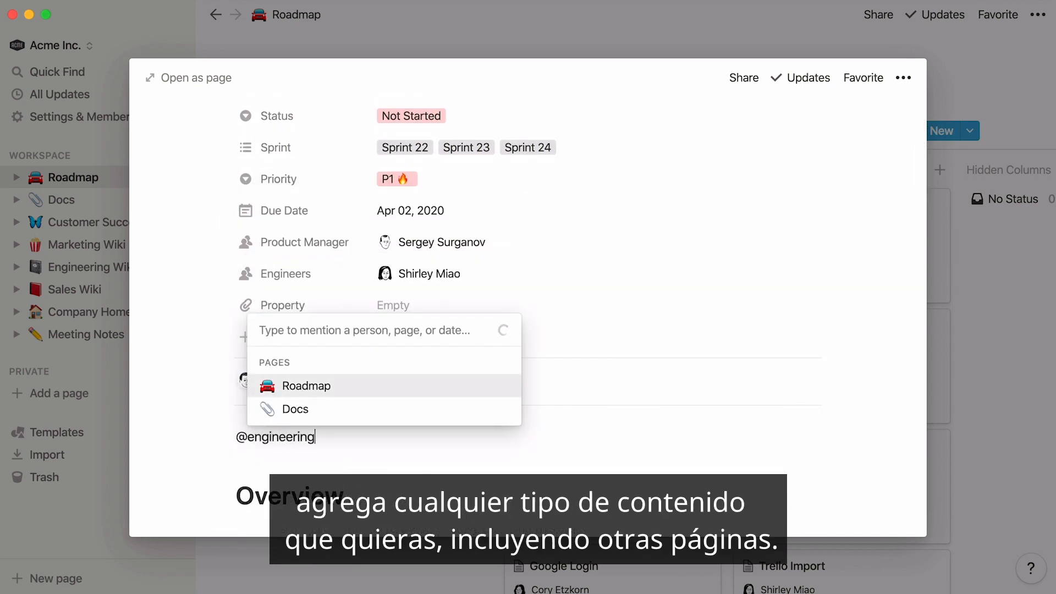
{"action": "key", "text": "Return"}
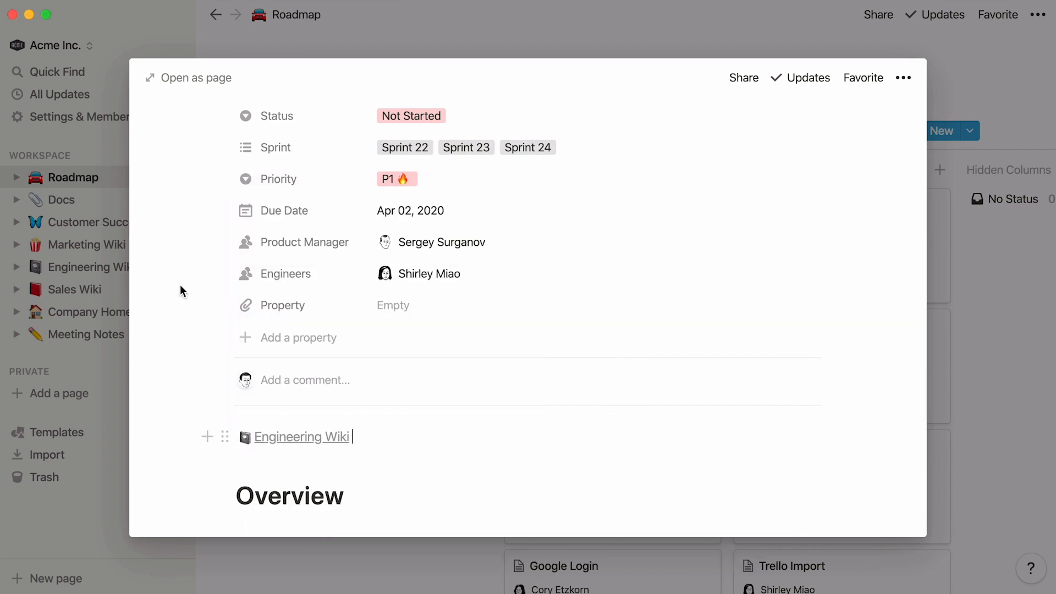
- Set the Rewrite Query Caching Logic card's priority to P2 and add a second person as product manager
{"action": "scroll", "coordinate": [180, 284], "scroll_direction": "up", "scroll_amount": 3}
{"action": "scroll", "coordinate": [179, 282], "scroll_direction": "up", "scroll_amount": 3}
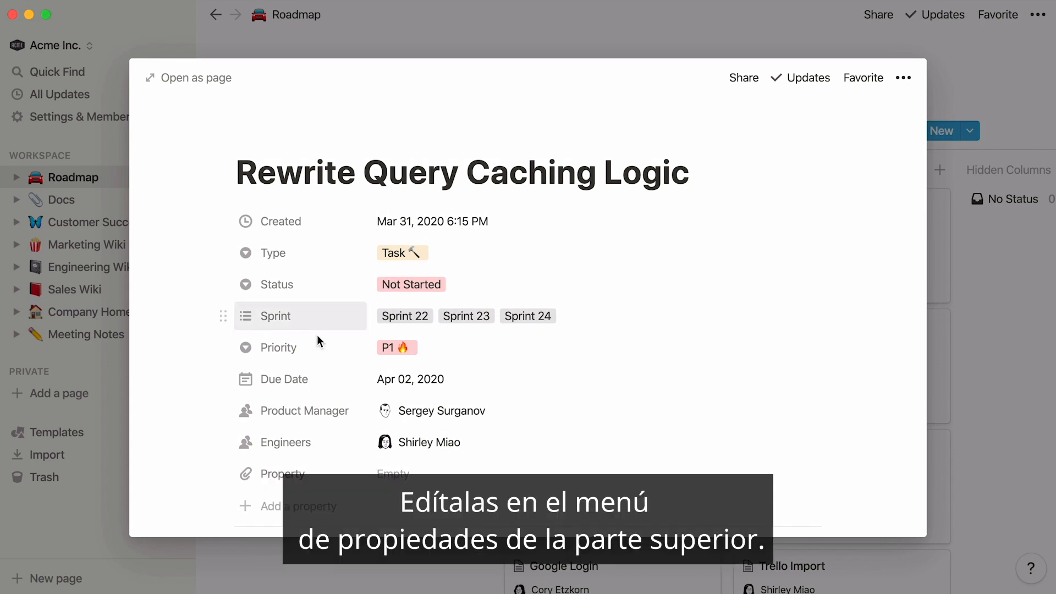
{"action": "left_click", "coordinate": [396, 349]}
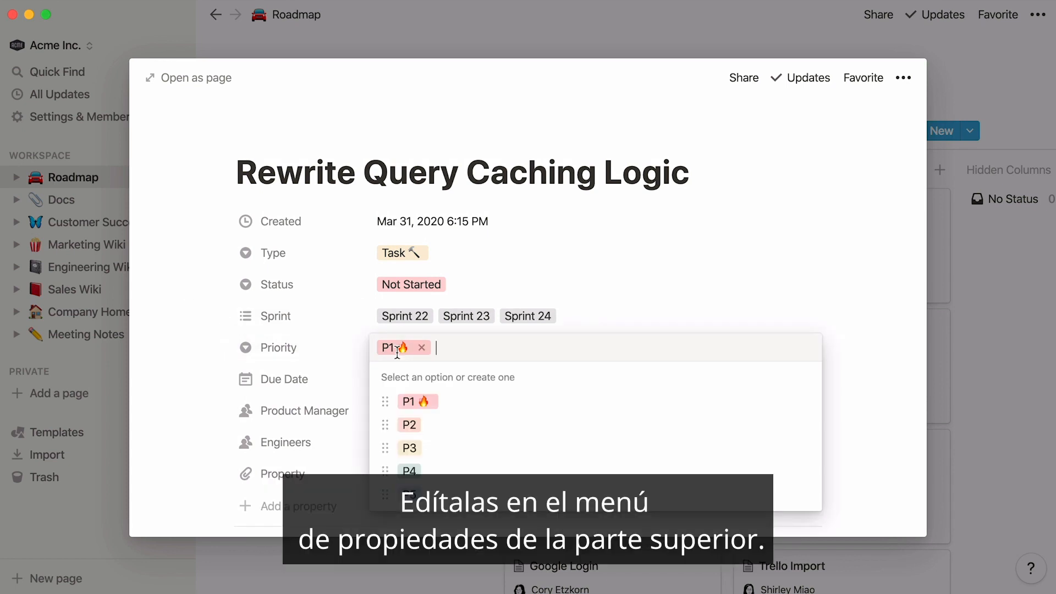
{"action": "left_click", "coordinate": [409, 424]}
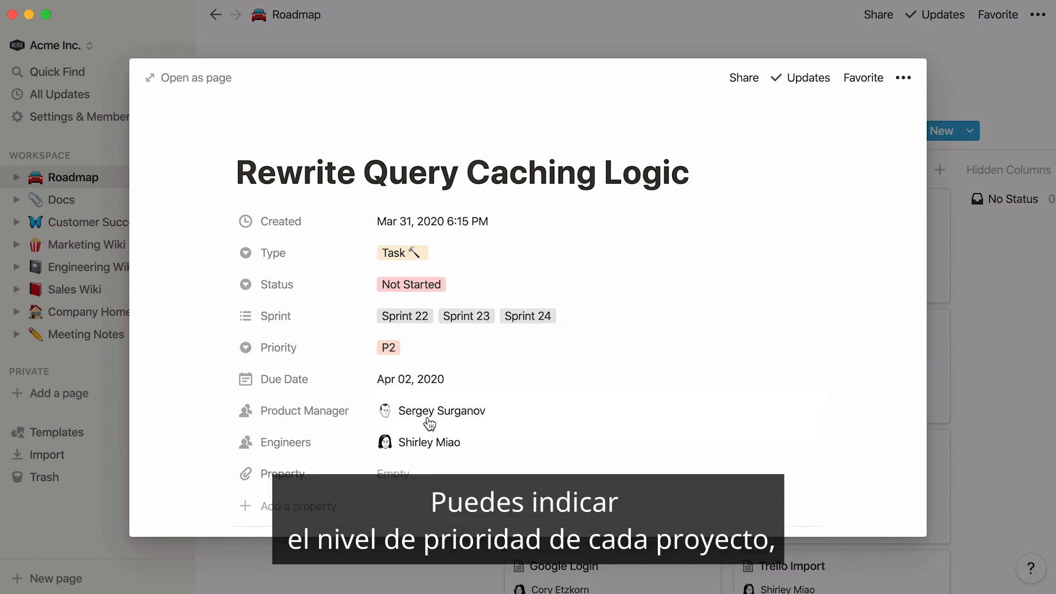
{"action": "left_click", "coordinate": [428, 420]}
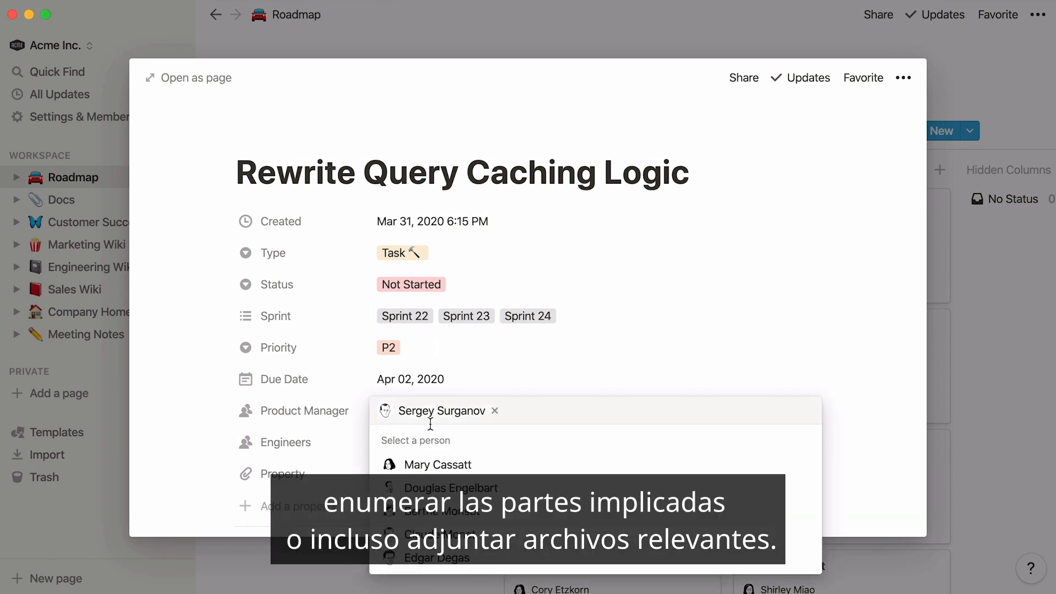
{"action": "left_click", "coordinate": [484, 488]}
{"action": "left_click", "coordinate": [619, 336]}
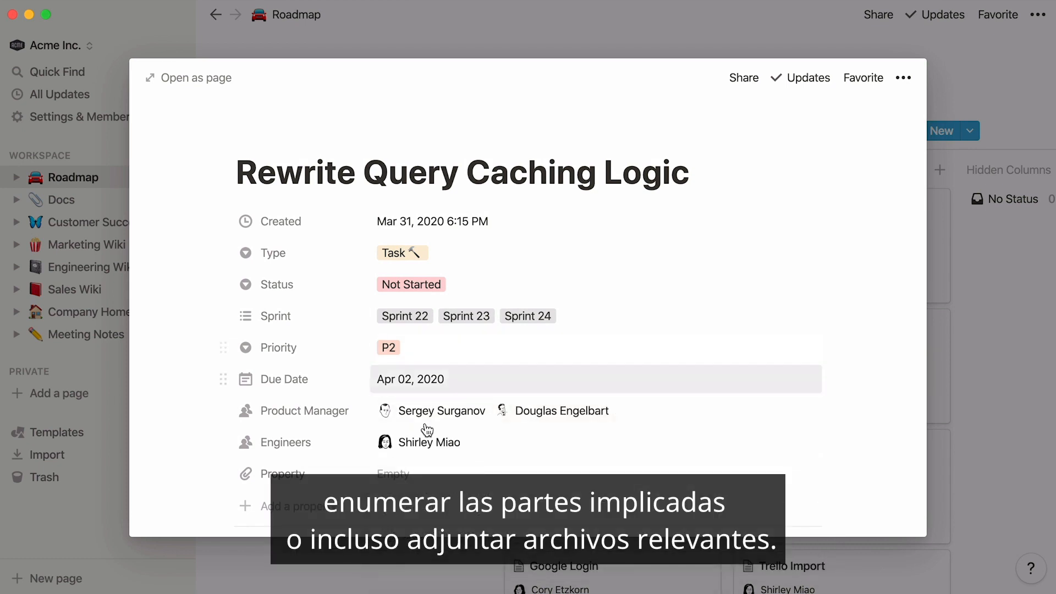
- Check the upload options of the card's file property, and move the Rewrite Query Caching Logic card to the In Progress column
{"action": "left_click", "coordinate": [374, 473]}
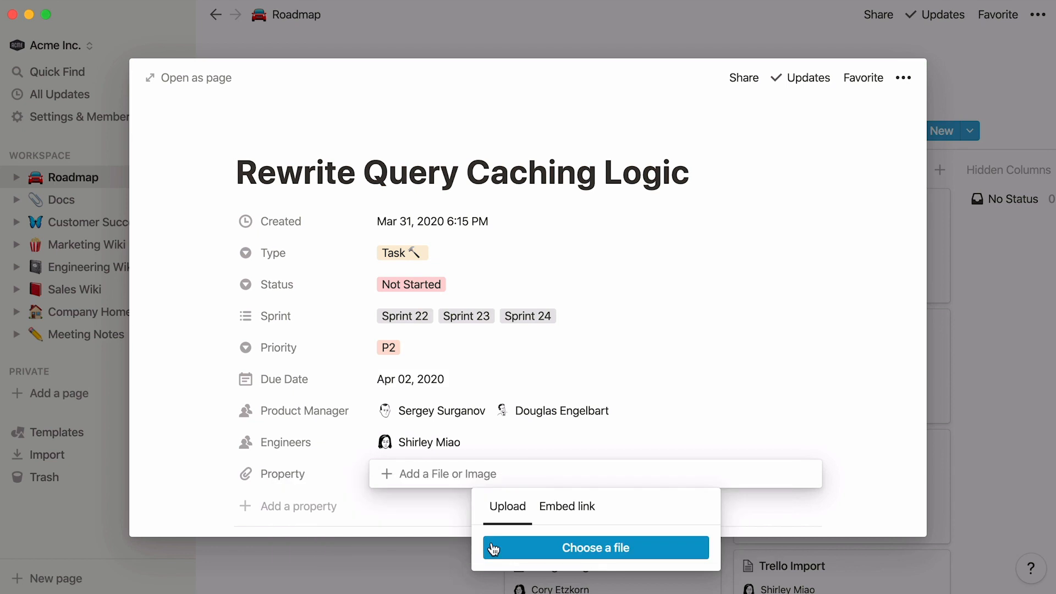
{"action": "left_click", "coordinate": [363, 572]}
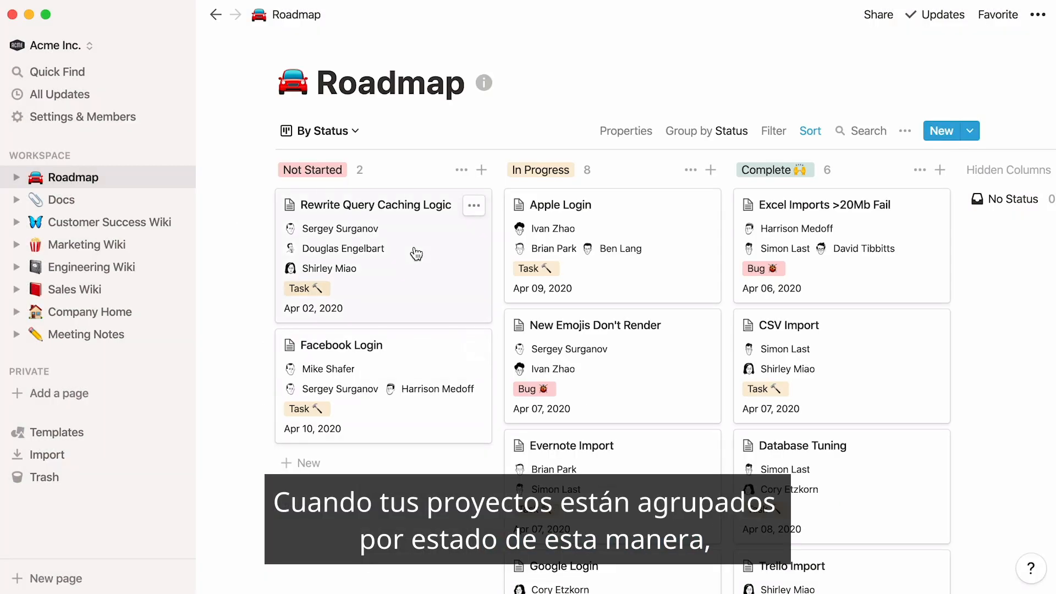
{"action": "left_click_drag", "start_coordinate": [416, 254], "coordinate": [548, 201]}
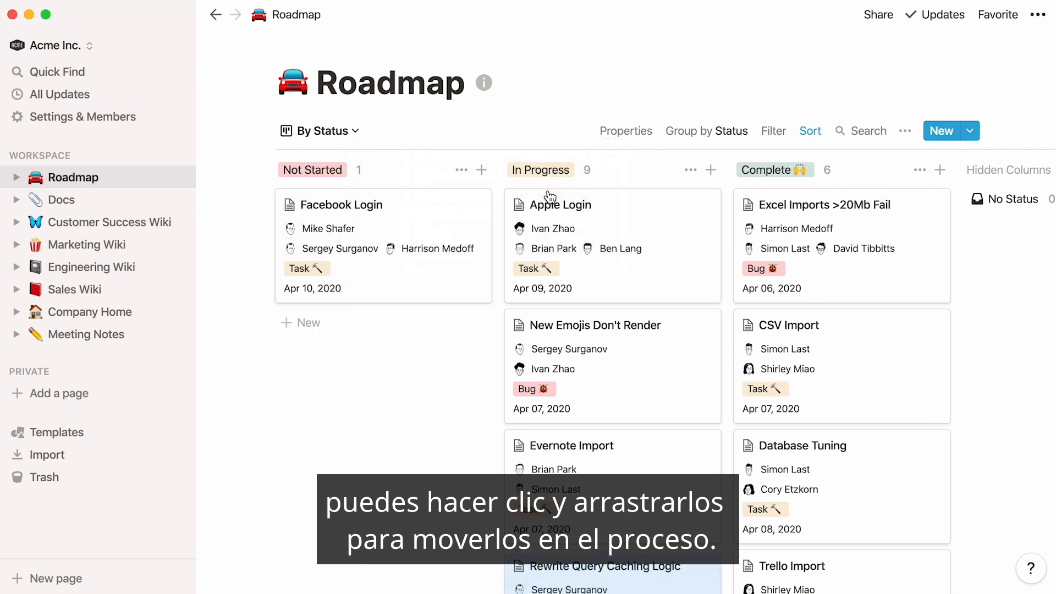
- Group the Roadmap board by Product Manager, by Engineers and by Priority in turn
{"action": "left_click", "coordinate": [711, 143]}
{"action": "left_click", "coordinate": [771, 234]}
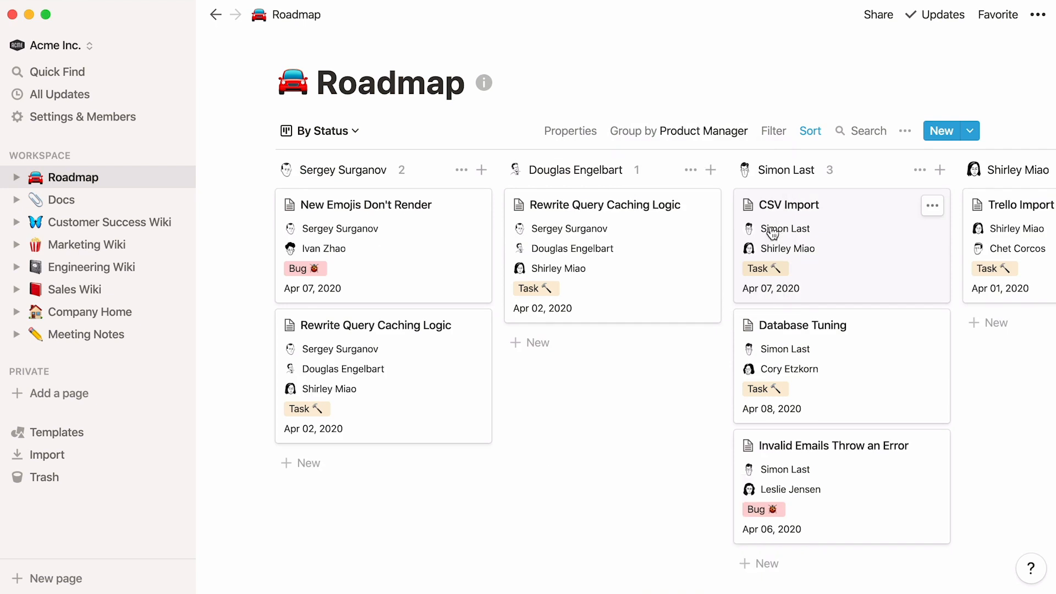
{"action": "left_click", "coordinate": [716, 144]}
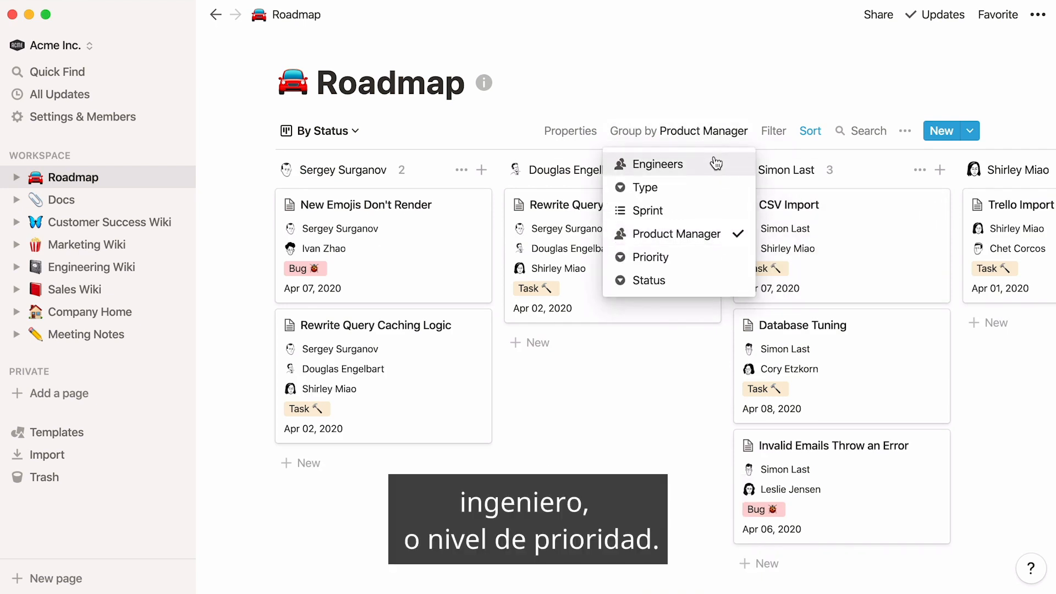
{"action": "left_click", "coordinate": [716, 162]}
{"action": "left_click", "coordinate": [716, 144]}
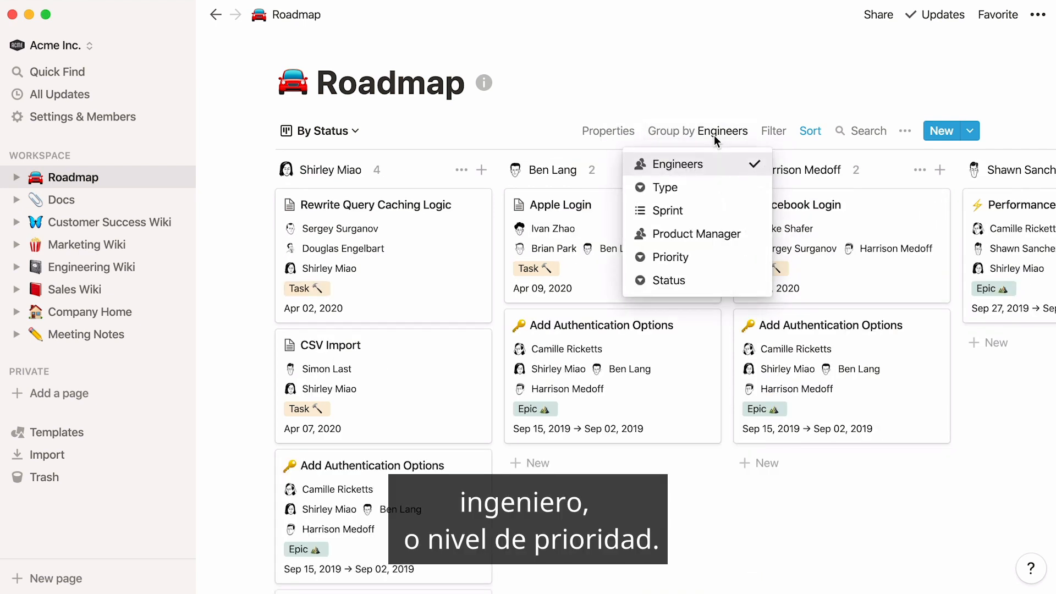
{"action": "left_click", "coordinate": [715, 258]}
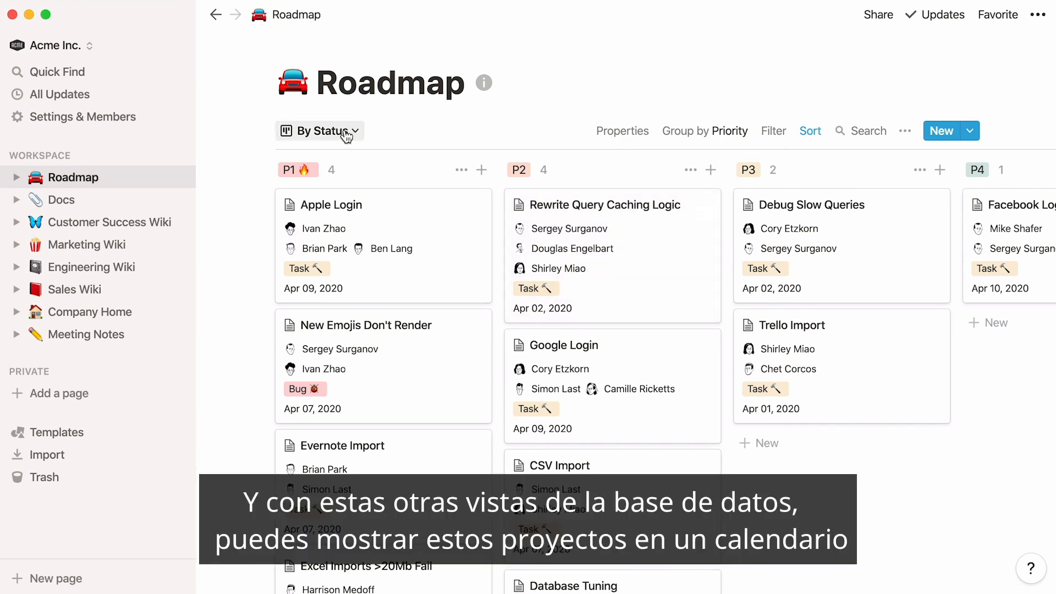
- Switch the Roadmap to the Due Dates calendar view and look over the projects scheduled across March and April
{"action": "left_click", "coordinate": [348, 134]}
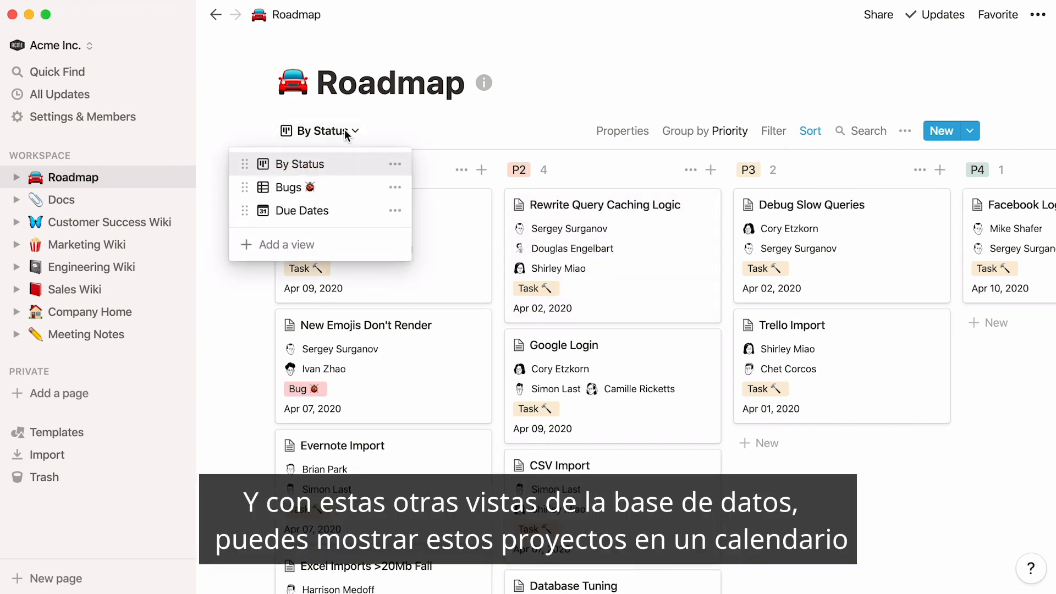
{"action": "left_click", "coordinate": [346, 212]}
{"action": "scroll", "coordinate": [223, 296], "scroll_direction": "down", "scroll_amount": 5}
{"action": "scroll", "coordinate": [223, 296], "scroll_direction": "down", "scroll_amount": 4}
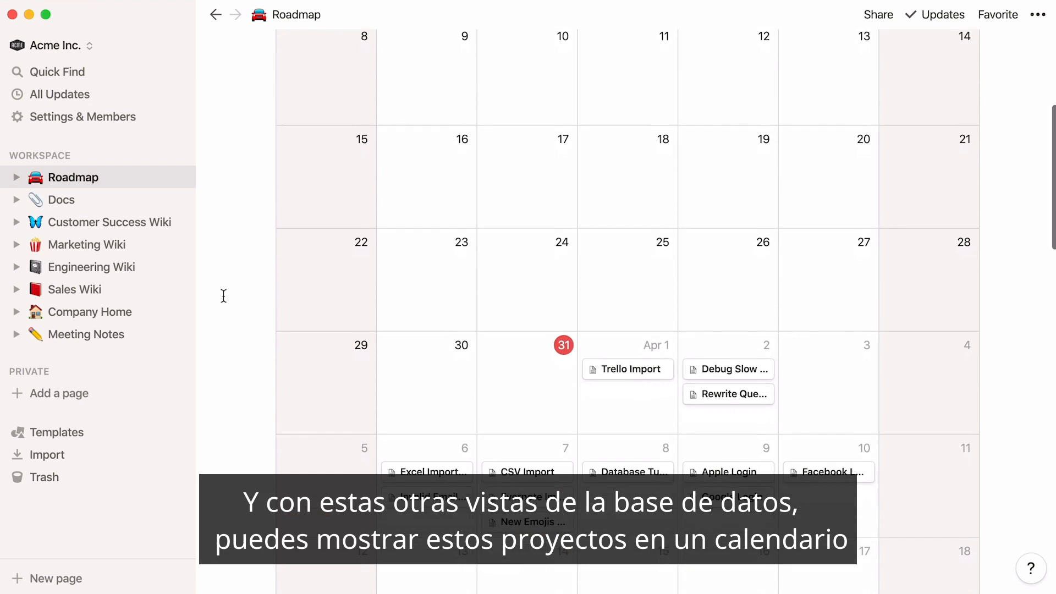
{"action": "scroll", "coordinate": [223, 296], "scroll_direction": "up", "scroll_amount": 6}
{"action": "scroll", "coordinate": [223, 295], "scroll_direction": "up", "scroll_amount": 2}
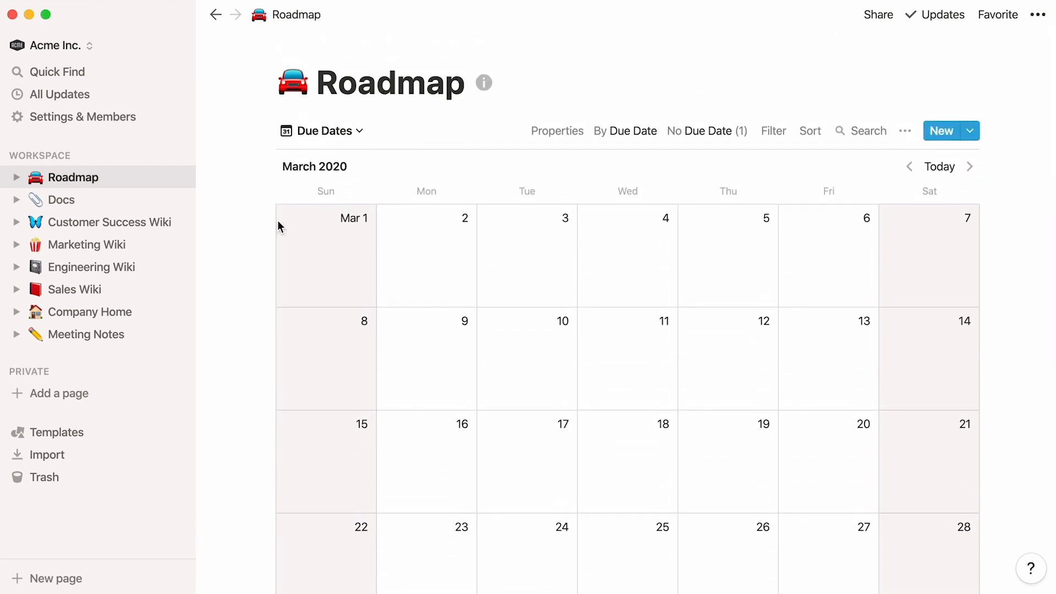
- Switch the Roadmap to the Bugs table view and inspect its filter settings
{"action": "left_click", "coordinate": [342, 132]}
{"action": "left_click", "coordinate": [346, 189]}
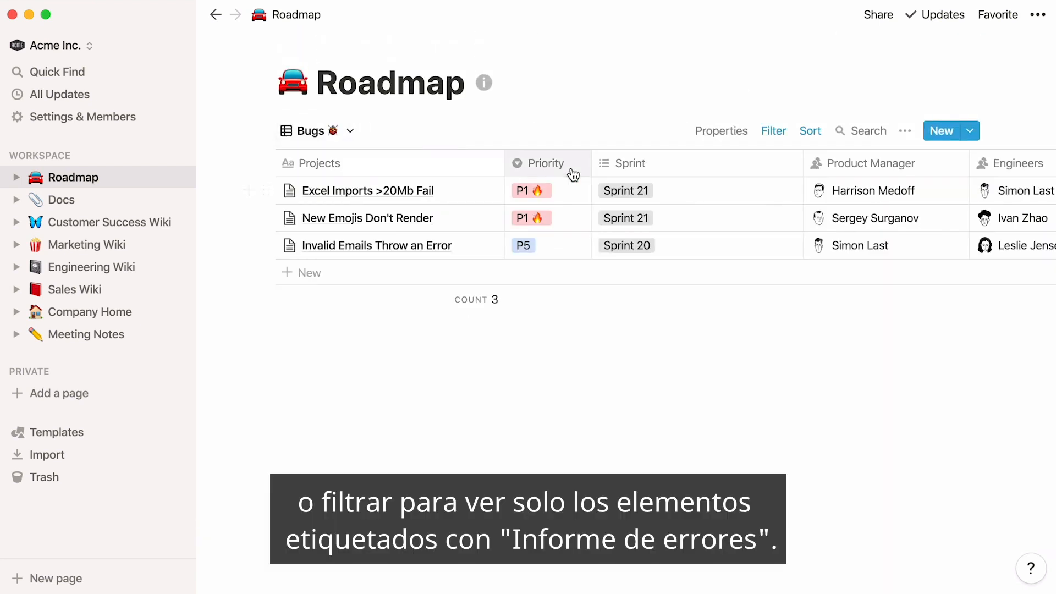
{"action": "left_click", "coordinate": [776, 133]}
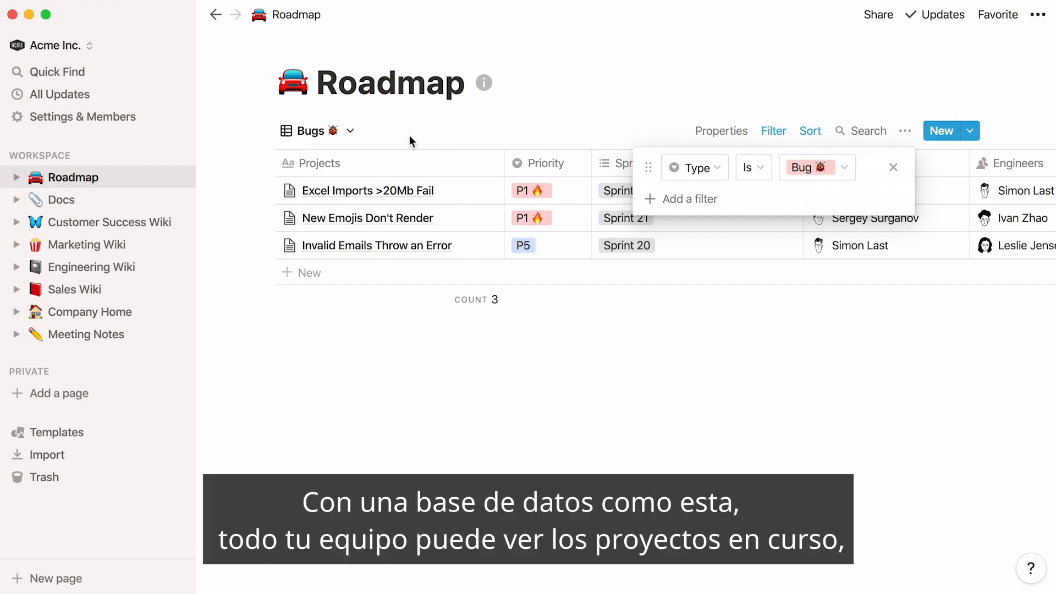
{"action": "left_click", "coordinate": [334, 132]}
- Return the Roadmap to the By Status board and read through the New Emojis Don't Render card
{"action": "left_click", "coordinate": [333, 132]}
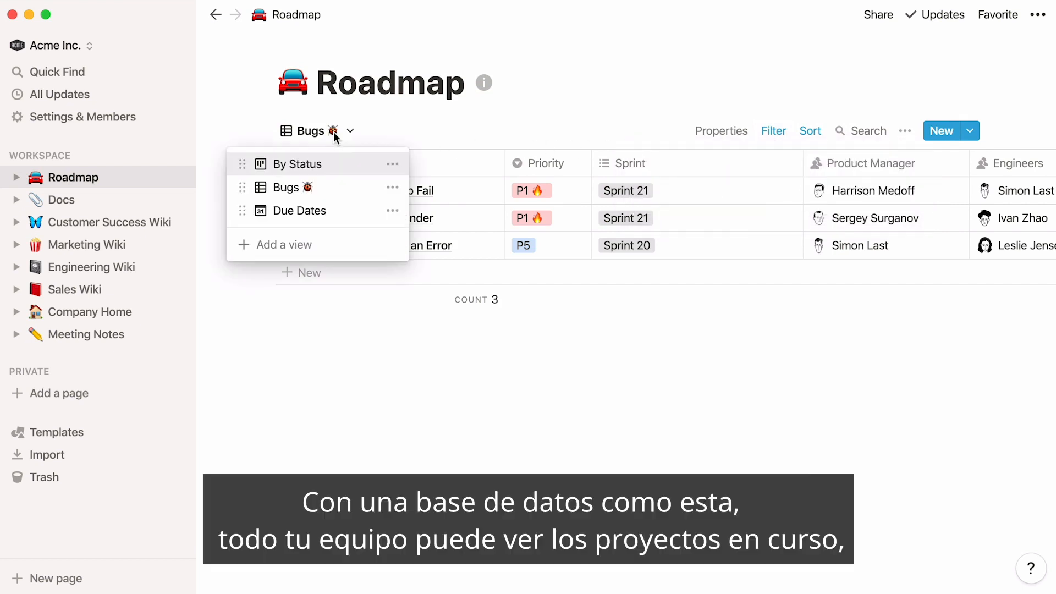
{"action": "left_click", "coordinate": [344, 165]}
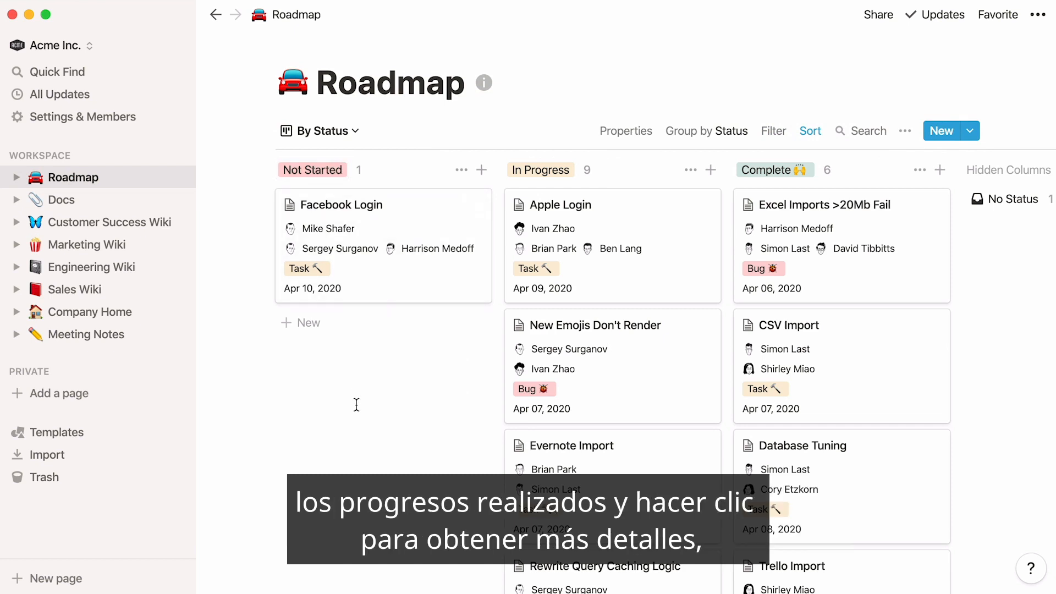
{"action": "left_click", "coordinate": [610, 384]}
{"action": "scroll", "coordinate": [612, 385], "scroll_direction": "down", "scroll_amount": 5}
{"action": "scroll", "coordinate": [612, 385], "scroll_direction": "down", "scroll_amount": 5}
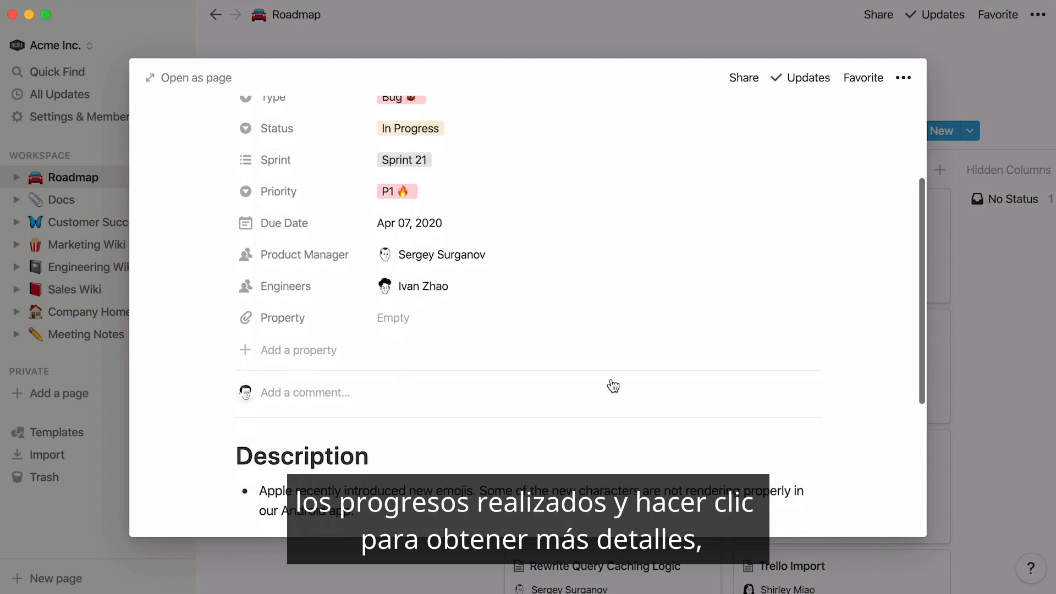
{"action": "scroll", "coordinate": [613, 385], "scroll_direction": "down", "scroll_amount": 3}
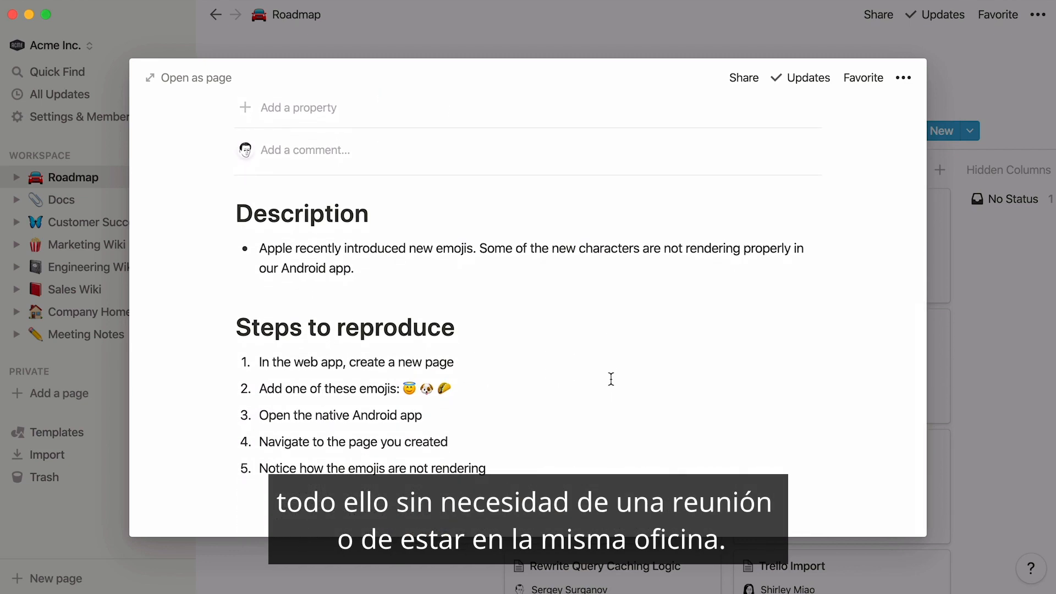
{"action": "left_click", "coordinate": [360, 567]}
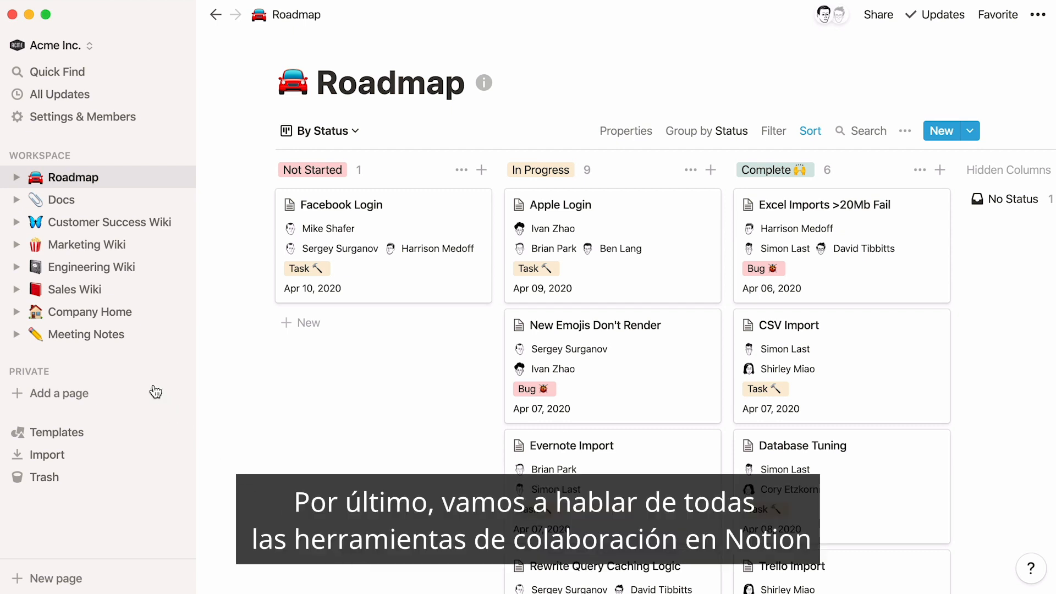
- In the Weekly Sync 06-04-1 meeting note, add a line above "What did we do last week?" mentioning a colleague with "FYI 👇"
{"action": "left_click", "coordinate": [114, 338]}
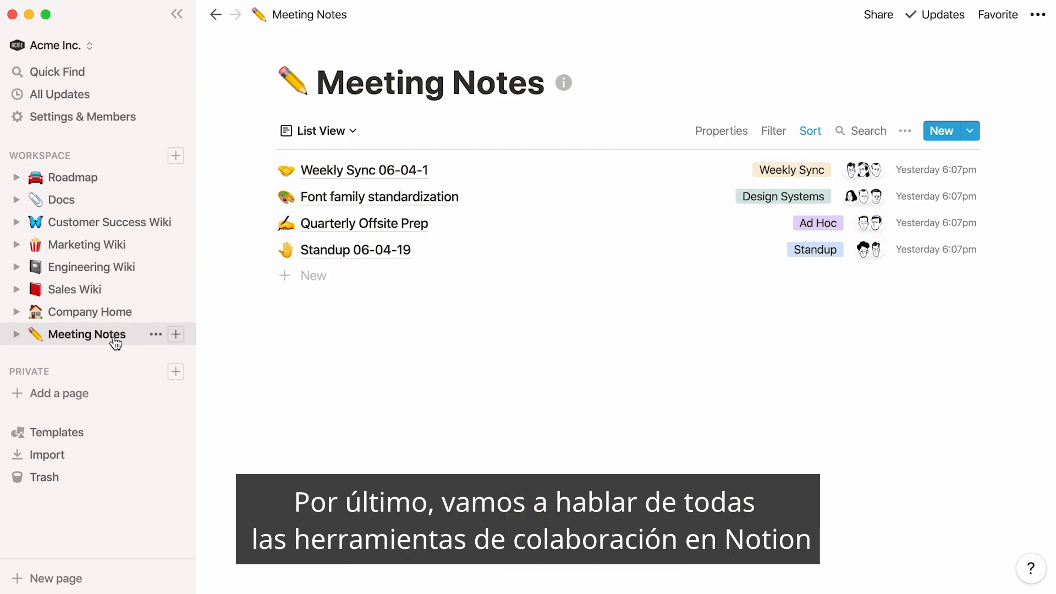
{"action": "left_click", "coordinate": [351, 171]}
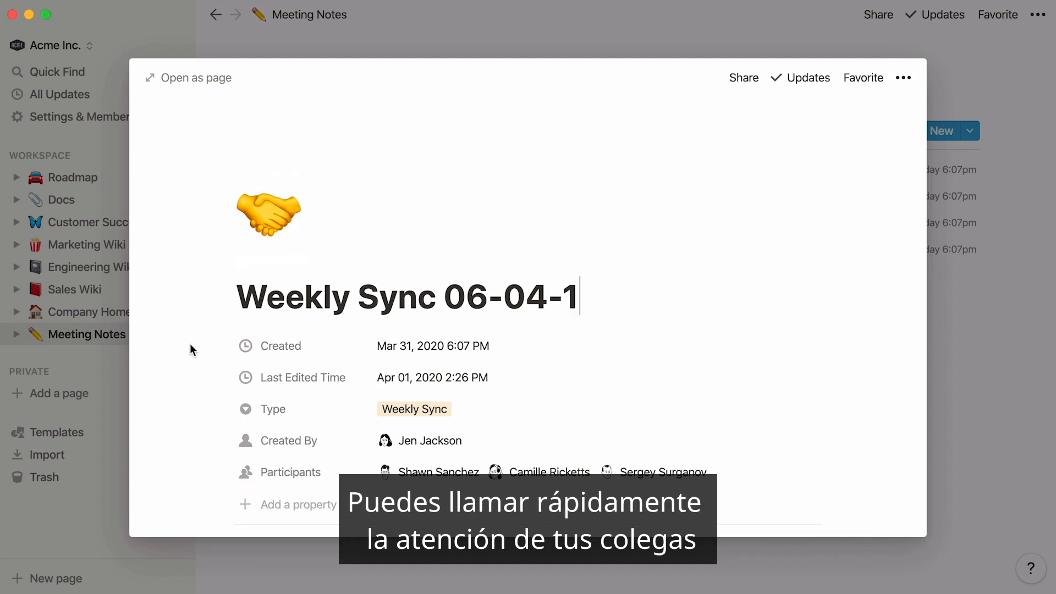
{"action": "scroll", "coordinate": [190, 343], "scroll_direction": "down", "scroll_amount": 5}
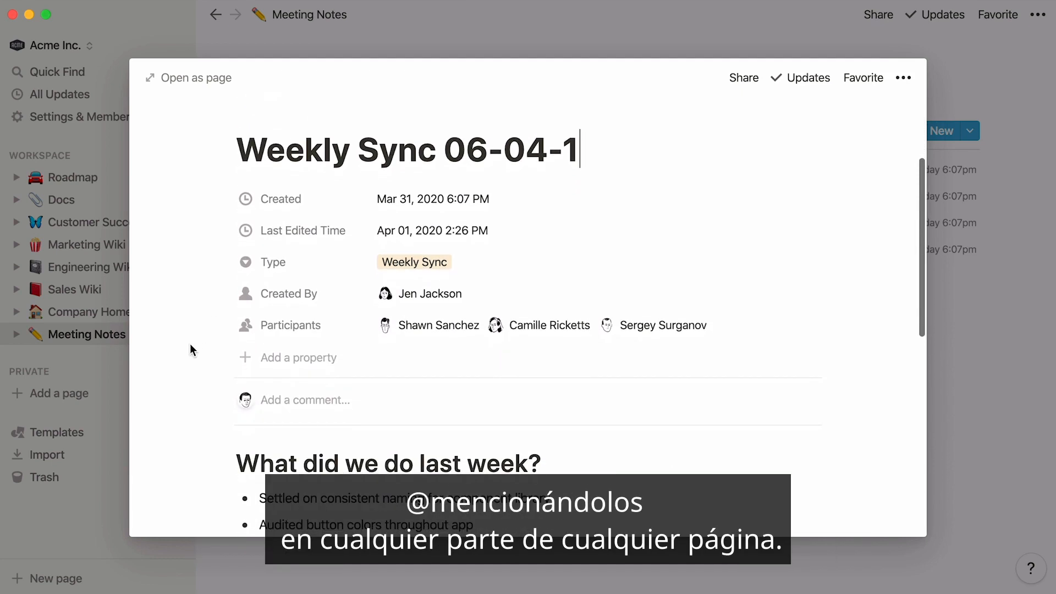
{"action": "key", "text": "Up"}
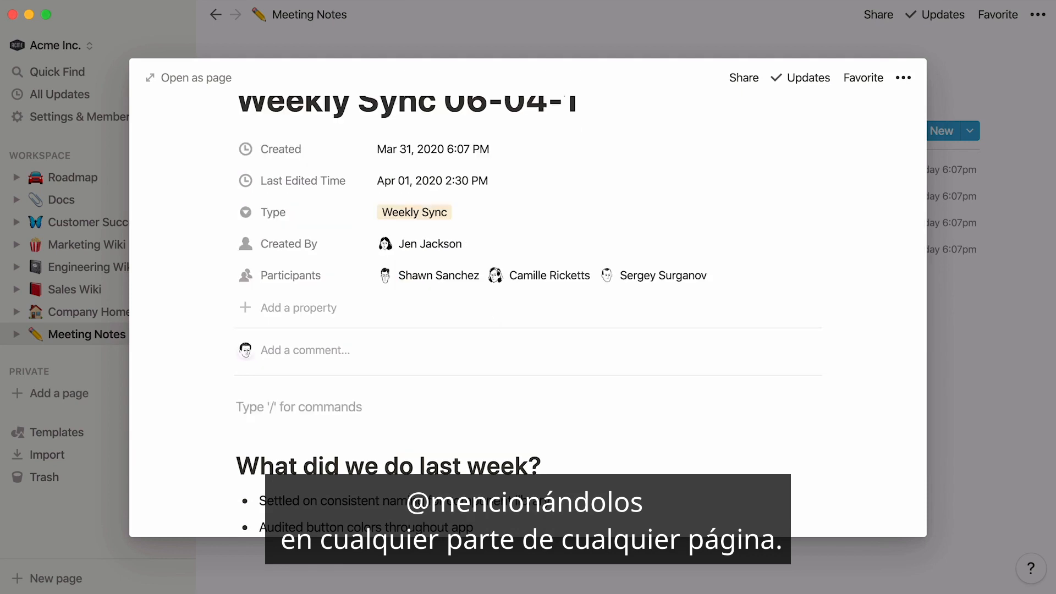
{"action": "type", "text": "@edg"}
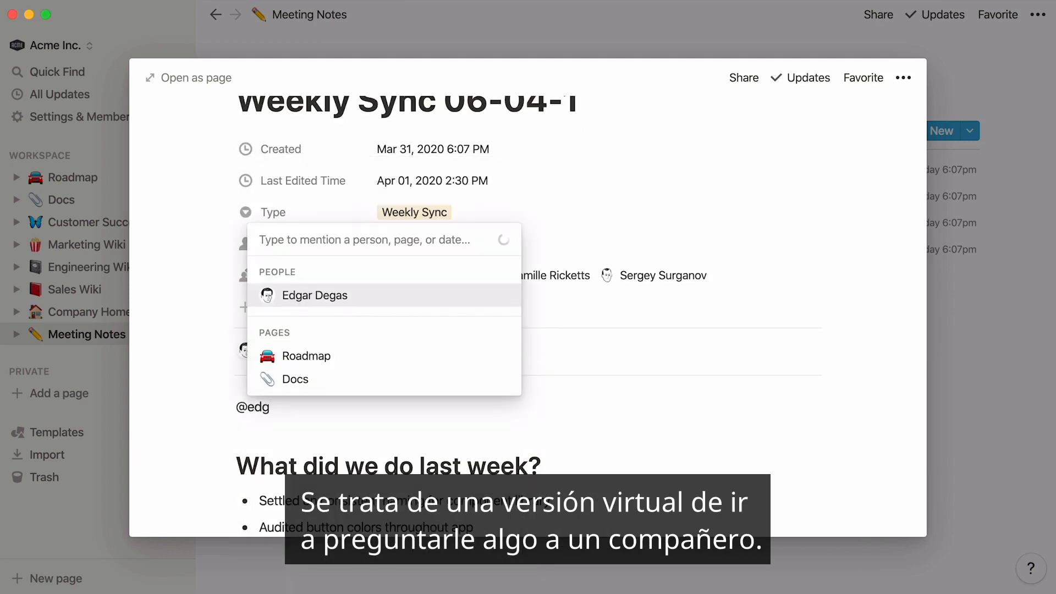
{"action": "key", "text": "Return"}
{"action": "type", "text": "FYI 👇"}
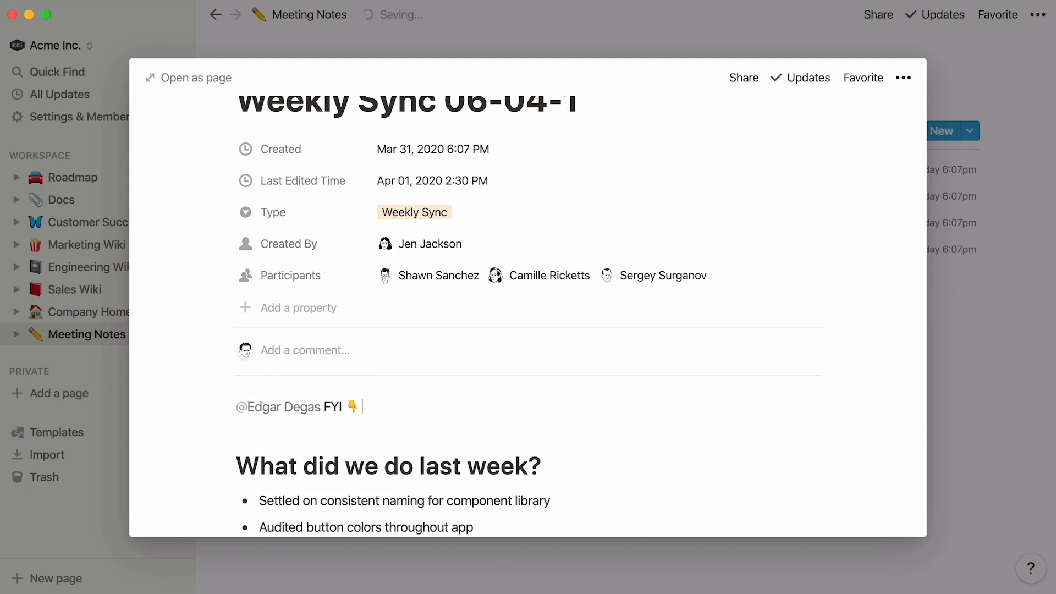
{"action": "left_click", "coordinate": [552, 37]}
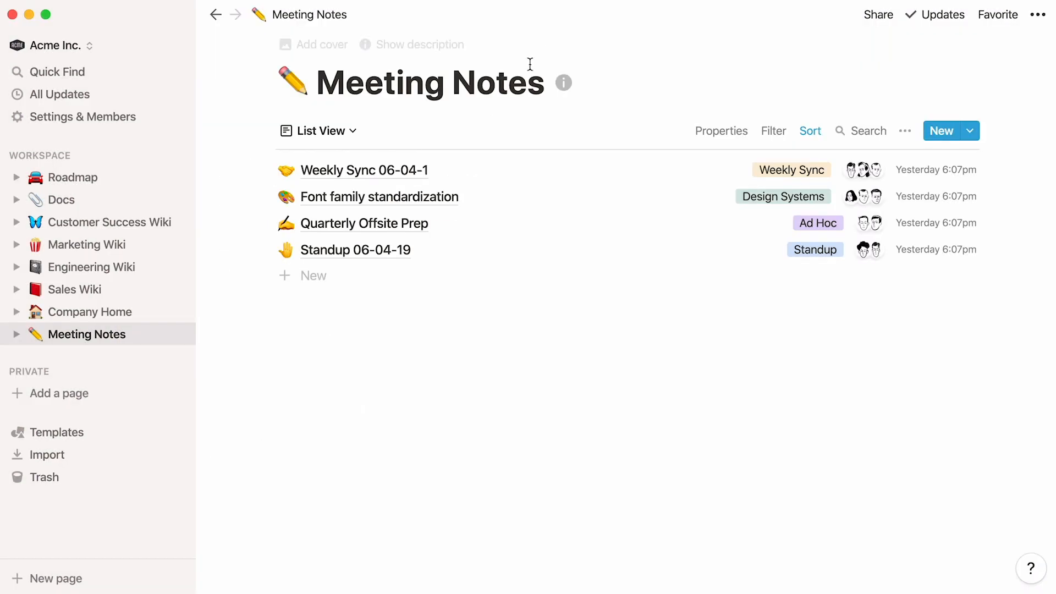
- In the Font family standardization meeting note, post a page comment mentioning a colleague followed by ", please let us know here what Engineering says :)"
{"action": "left_click", "coordinate": [403, 198]}
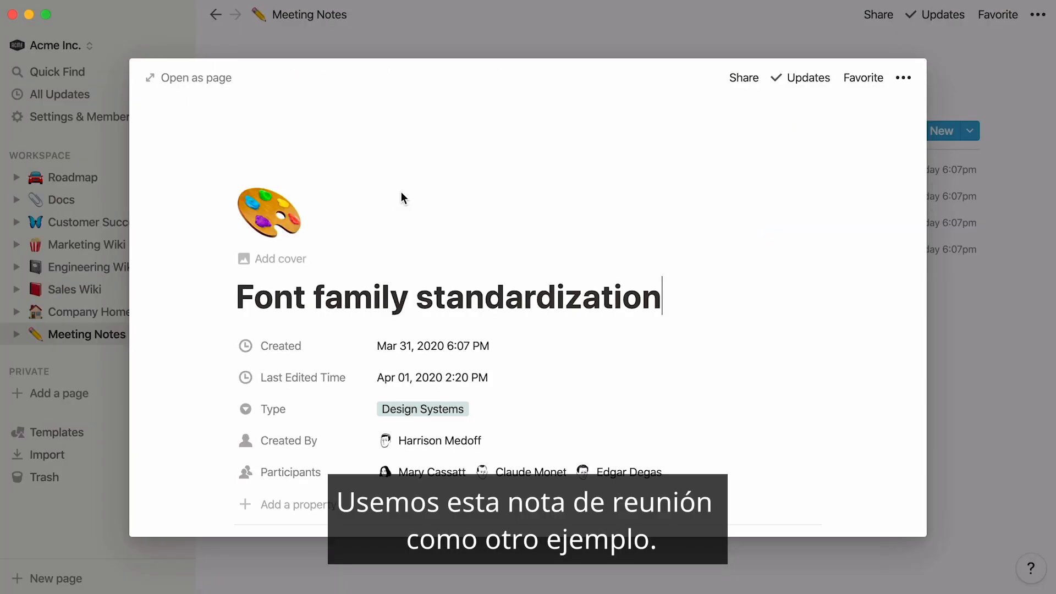
{"action": "scroll", "coordinate": [198, 360], "scroll_direction": "down", "scroll_amount": 3}
{"action": "scroll", "coordinate": [197, 357], "scroll_direction": "down", "scroll_amount": 2}
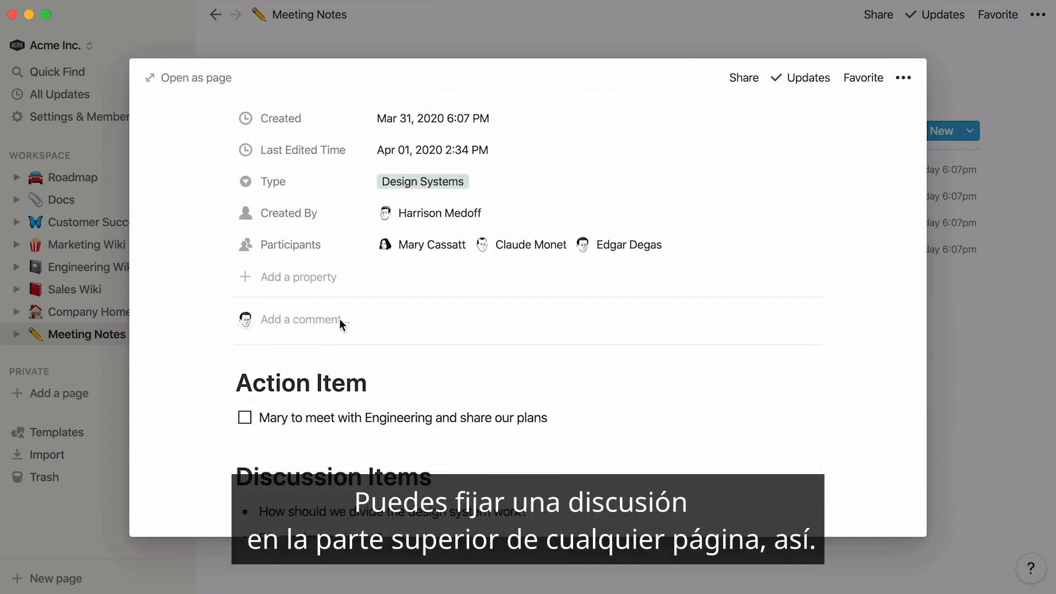
{"action": "left_click", "coordinate": [339, 318]}
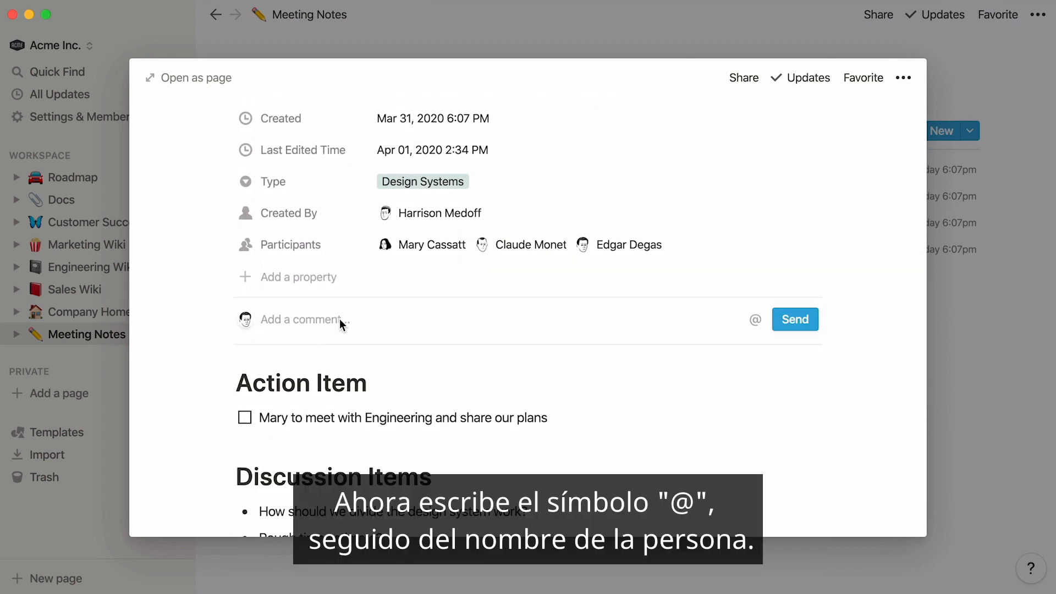
{"action": "type", "text": "@mary"}
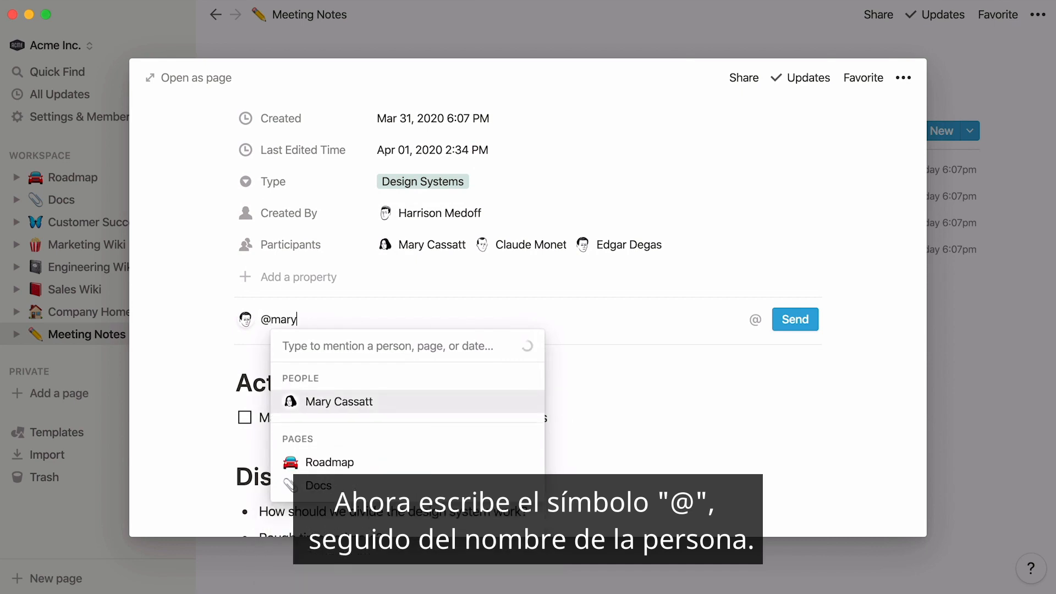
{"action": "key", "text": "Return"}
{"action": "type", "text": ", please let us know here what Engineering says :)"}
{"action": "key", "text": "Return"}
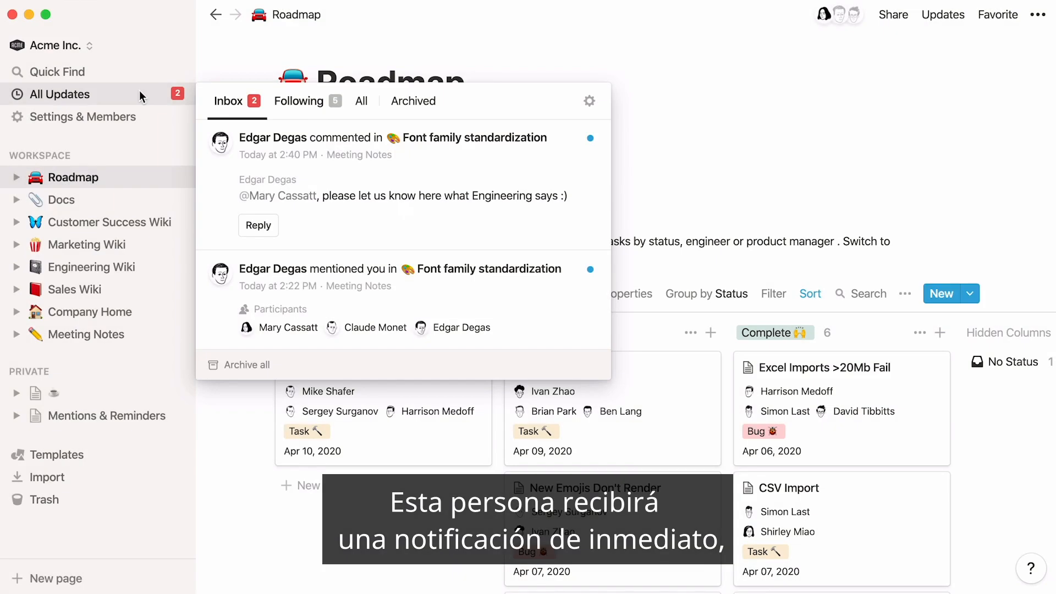
- Go to the Font family standardization page from its comment notification, resolve the discussion and open the resolved discussions
{"action": "left_click", "coordinate": [420, 138]}
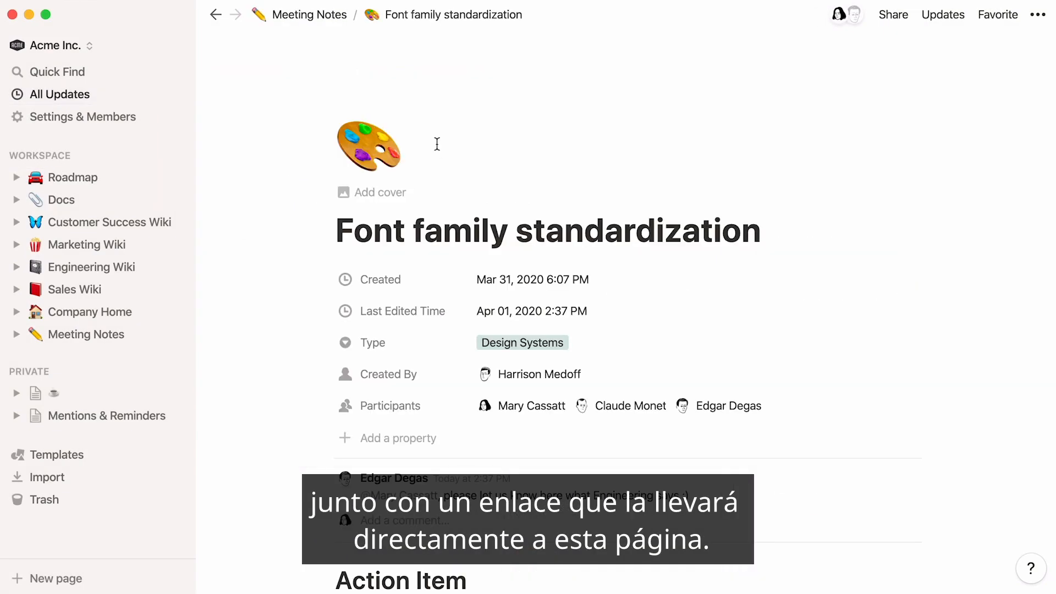
{"action": "mouse_move", "coordinate": [784, 471]}
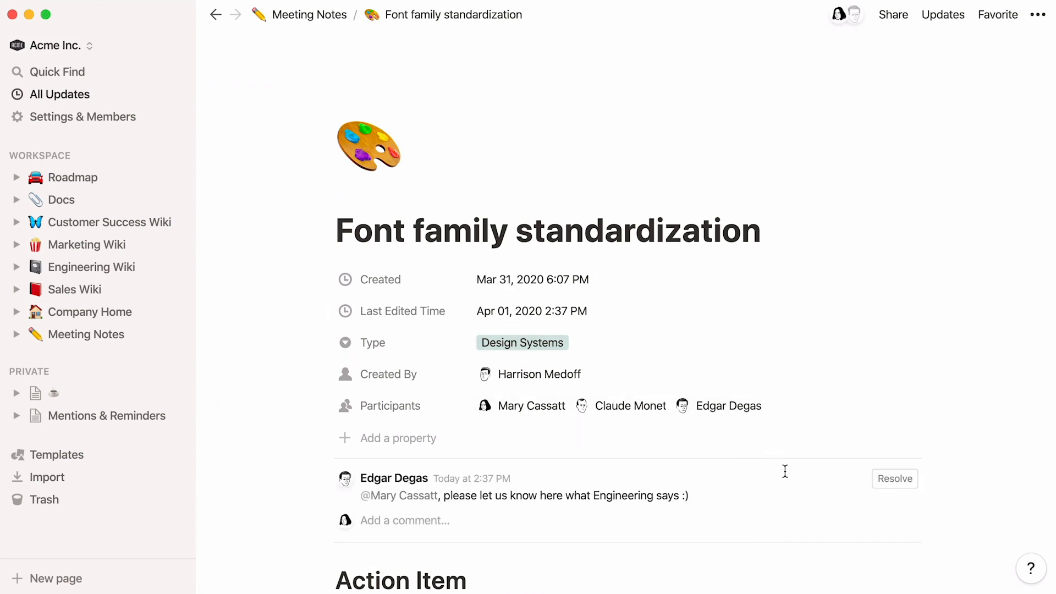
{"action": "left_click", "coordinate": [892, 480]}
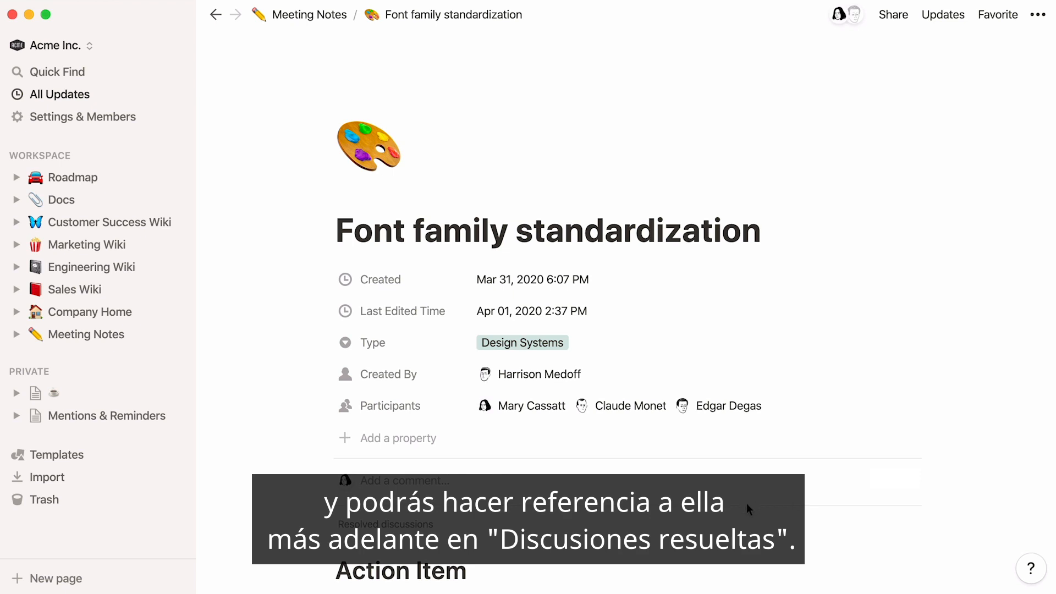
{"action": "left_click", "coordinate": [423, 525]}
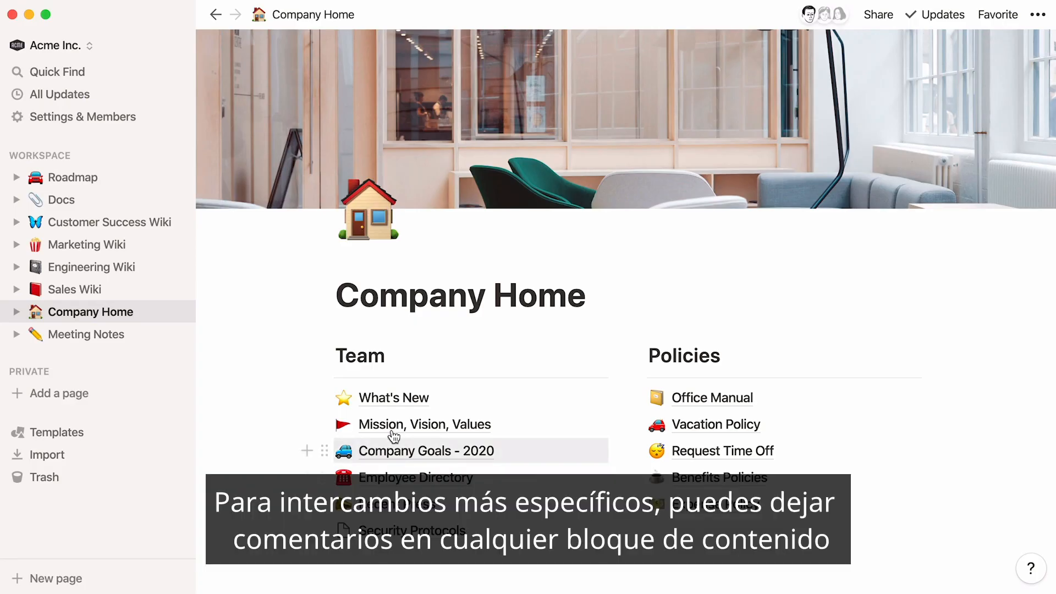
- On the Mission, Vision, Values page, comment on the sentence under Optimism with "Interesting! Can you develop", a colleague mention and "?"
{"action": "left_click", "coordinate": [392, 431]}
{"action": "scroll", "coordinate": [264, 484], "scroll_direction": "down", "scroll_amount": 5}
{"action": "scroll", "coordinate": [264, 483], "scroll_direction": "down", "scroll_amount": 6}
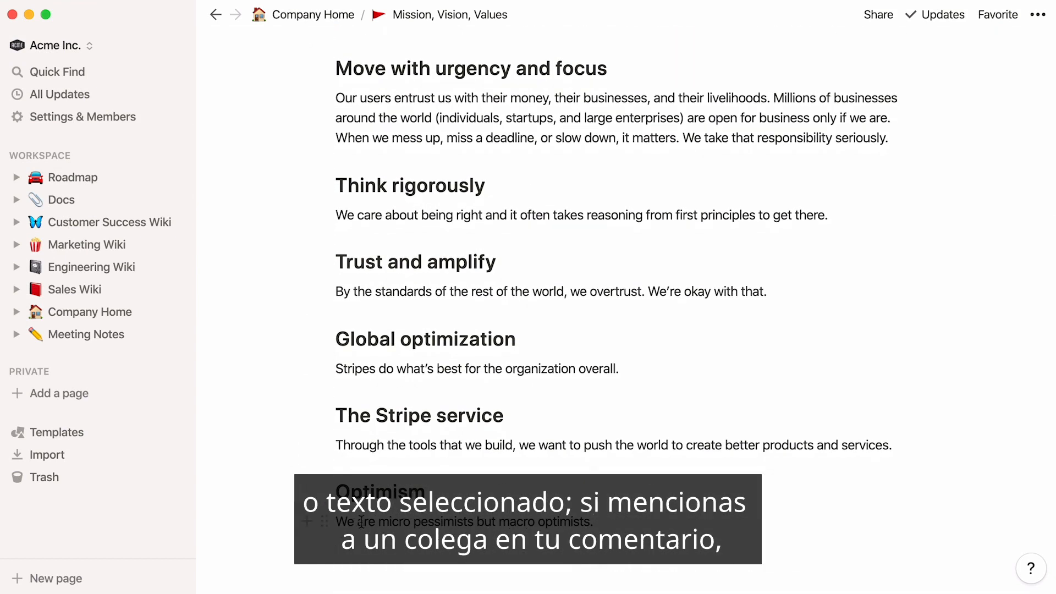
{"action": "triple_click", "coordinate": [362, 522]}
{"action": "left_click", "coordinate": [375, 491]}
{"action": "type", "text": "Interesting! Can you develop @b"}
{"action": "key", "text": "Return"}
{"action": "type", "text": "?"}
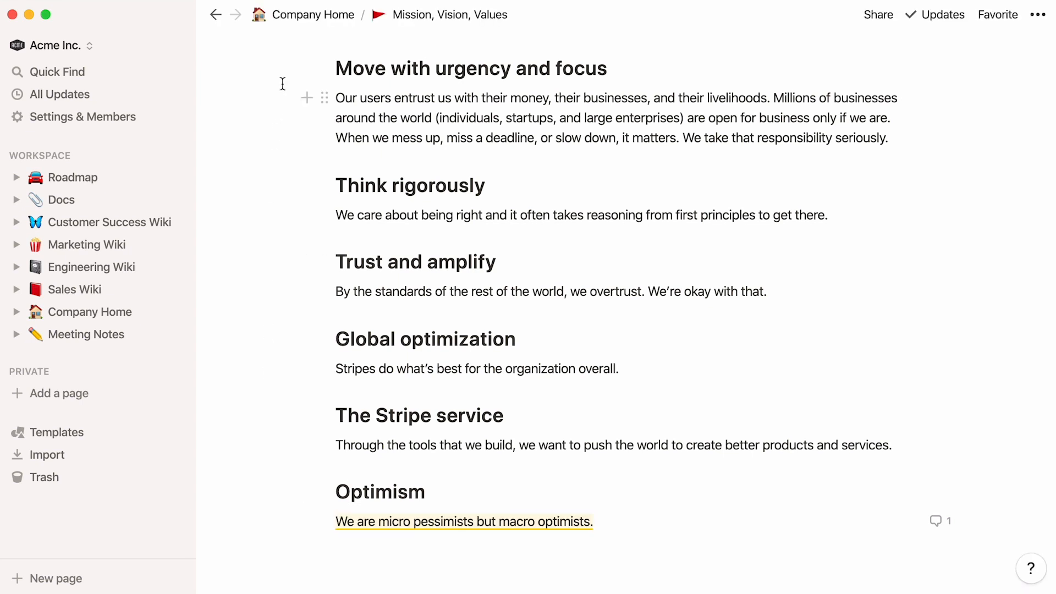
- Open the What's New page from Company Home and view its update history and Slack channel option
{"action": "left_click", "coordinate": [286, 15]}
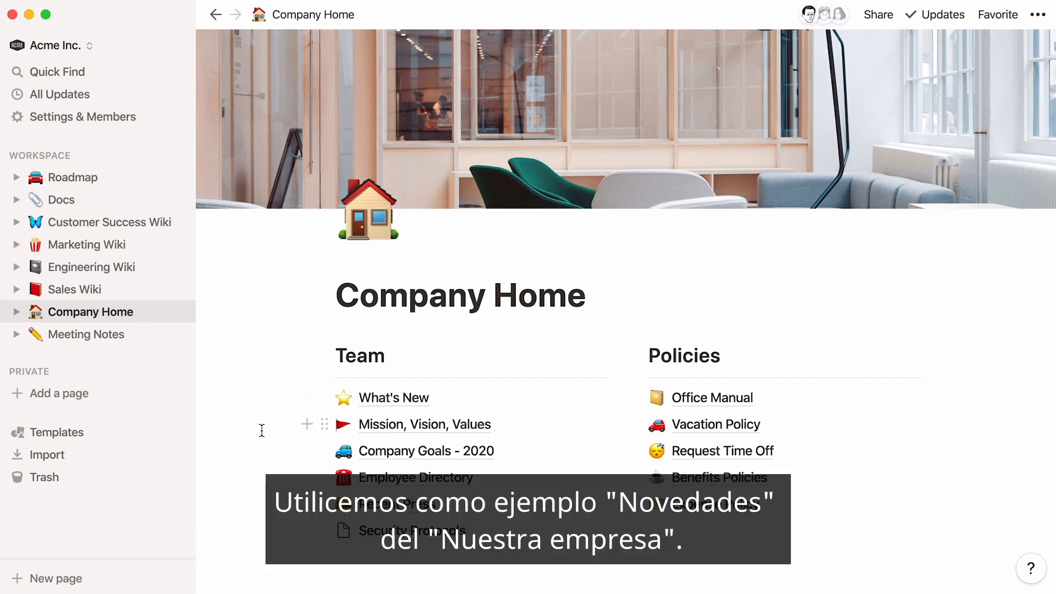
{"action": "left_click", "coordinate": [373, 401]}
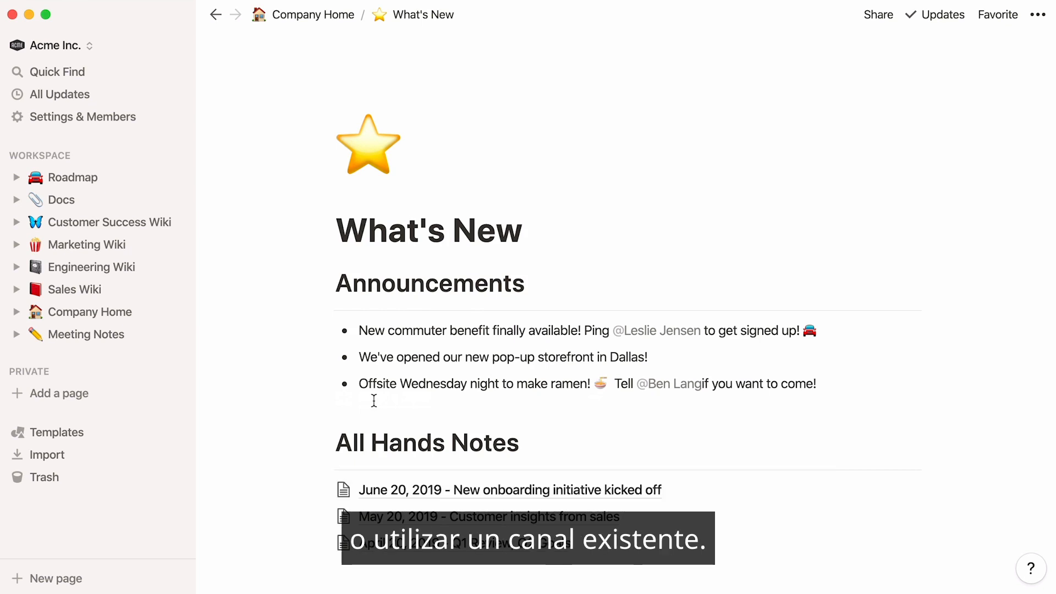
{"action": "left_click", "coordinate": [942, 17]}
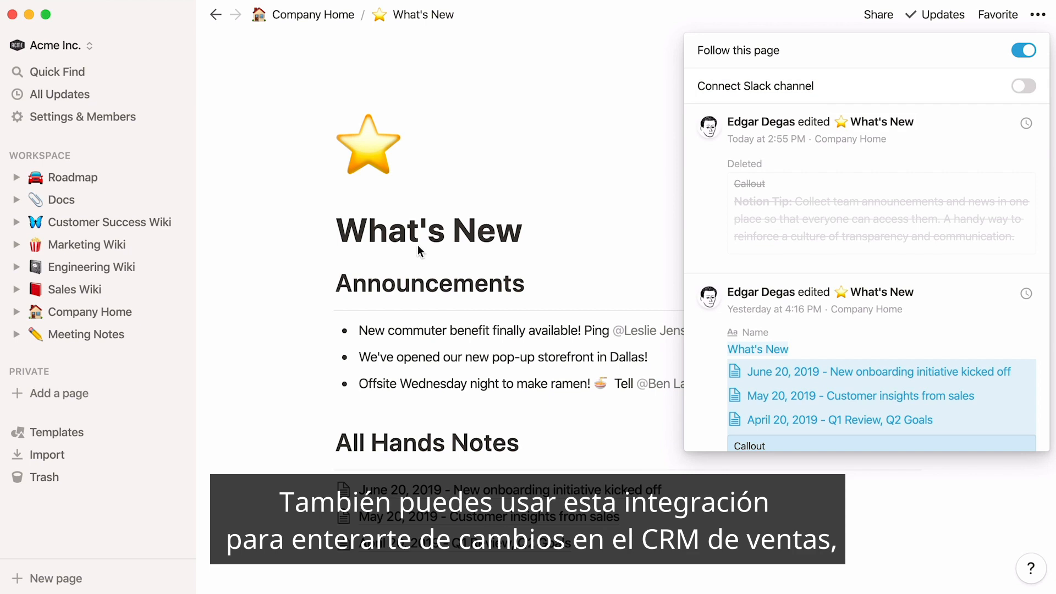
- Look over the Sales Wiki and Marketing Wiki pages, and review the update history of the Roadmap
{"action": "left_click", "coordinate": [112, 297]}
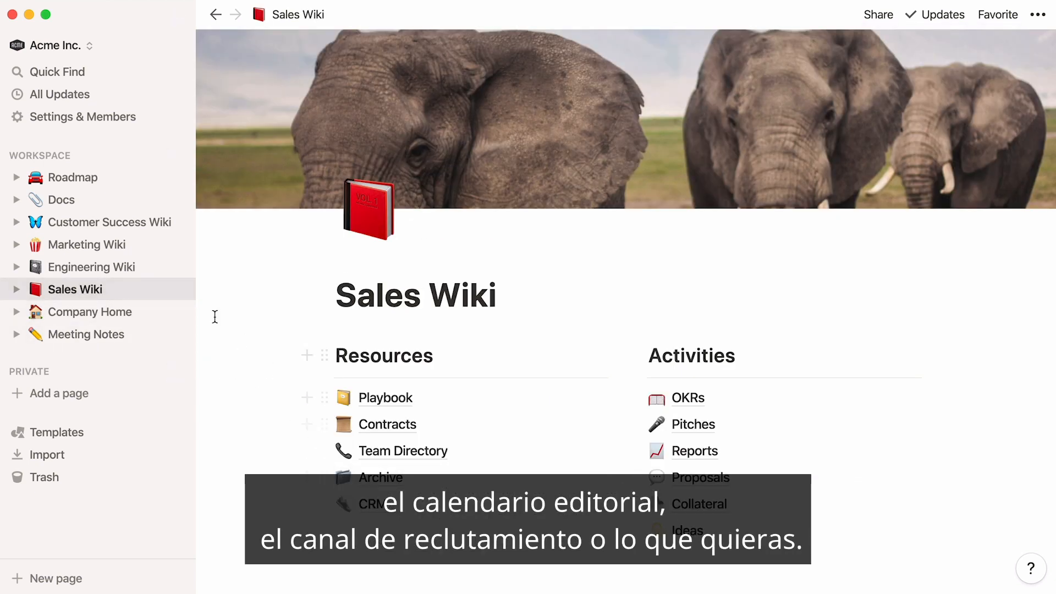
{"action": "left_click", "coordinate": [181, 244]}
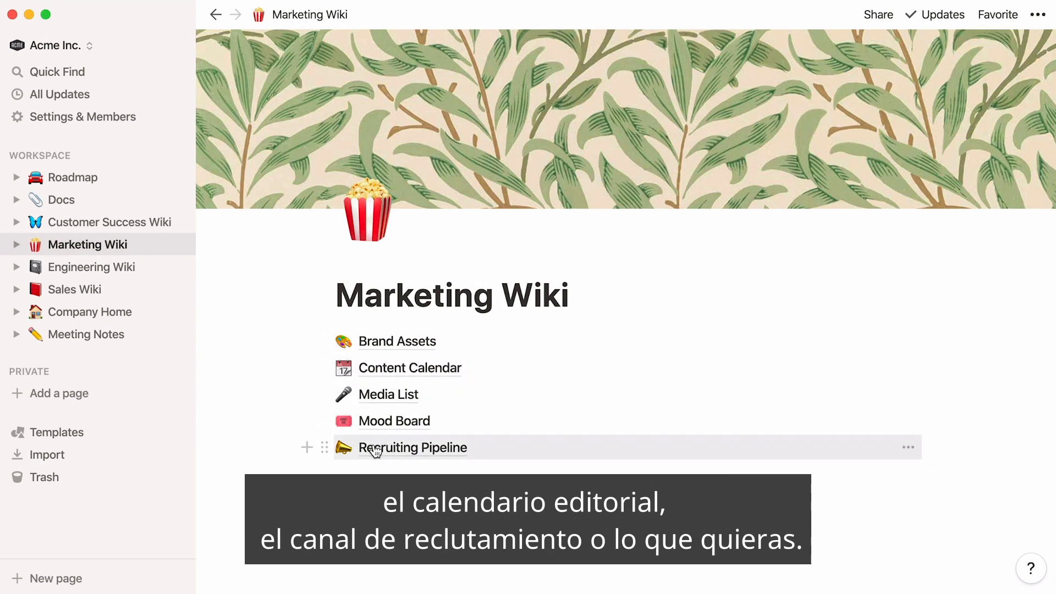
{"action": "left_click", "coordinate": [114, 180]}
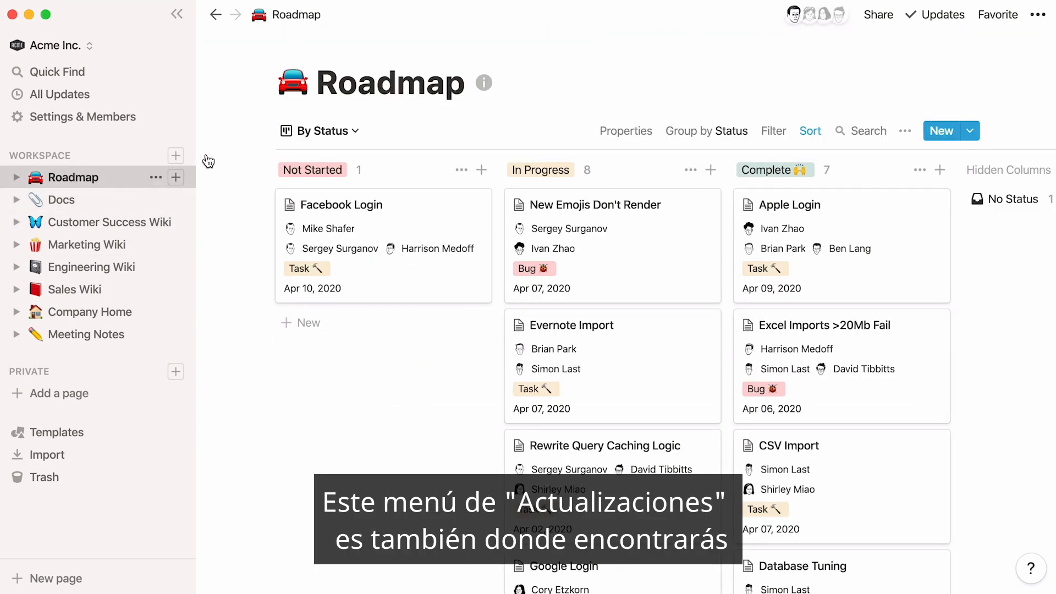
{"action": "left_click", "coordinate": [935, 15]}
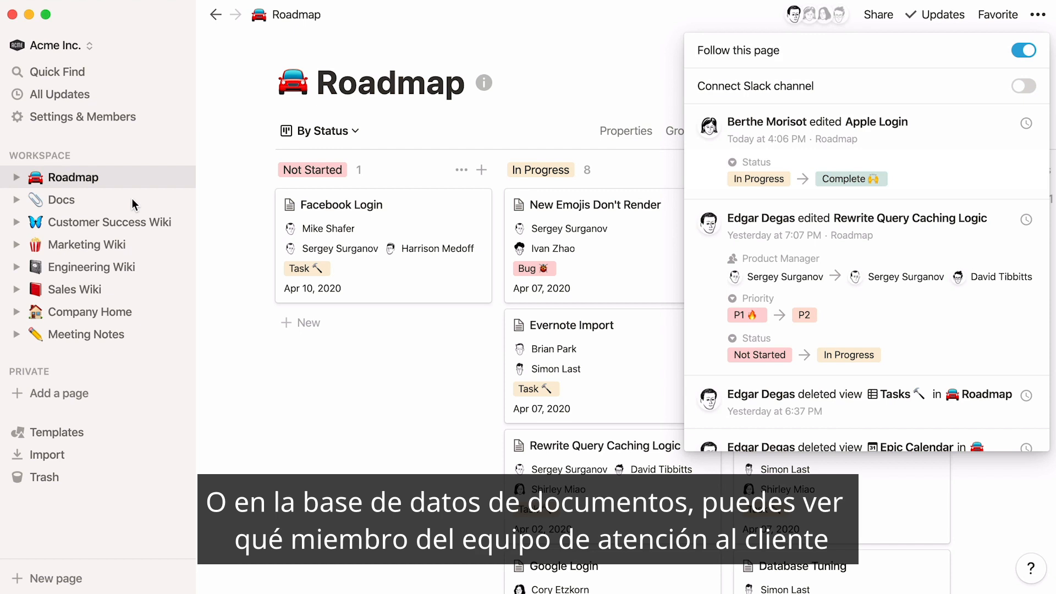
- In Docs, open Images breaking when I am offline, read through its edit history and close the page
{"action": "left_click", "coordinate": [131, 198]}
{"action": "left_click", "coordinate": [311, 170]}
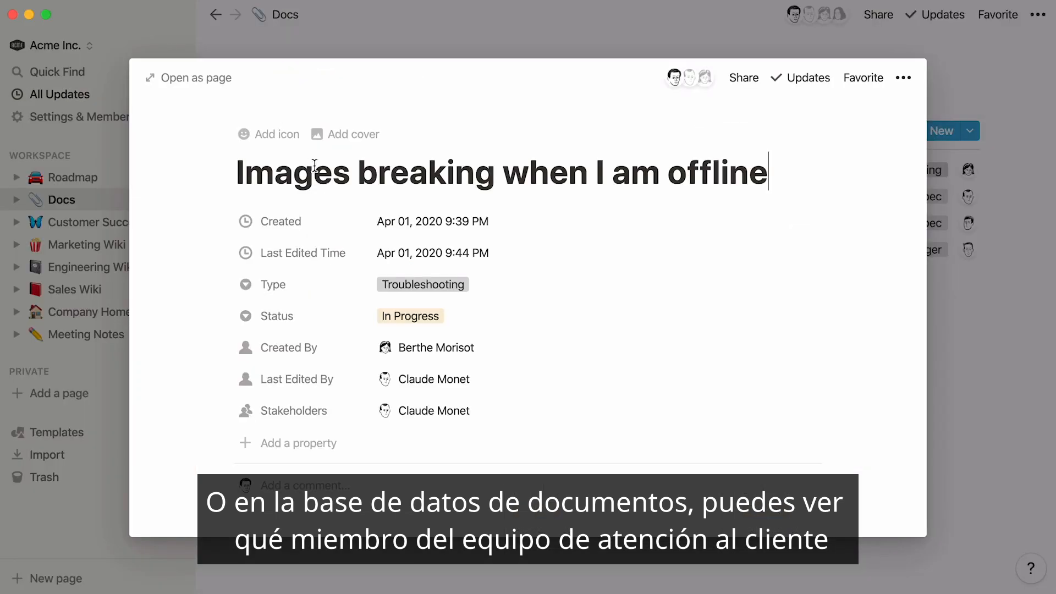
{"action": "left_click", "coordinate": [799, 78]}
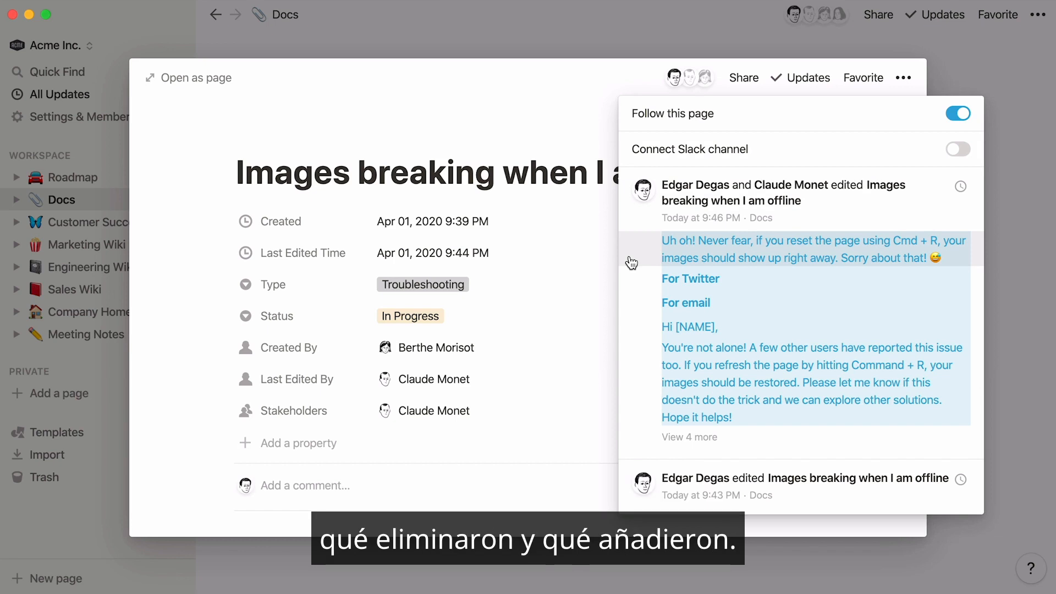
{"action": "scroll", "coordinate": [631, 262], "scroll_direction": "down", "scroll_amount": 5}
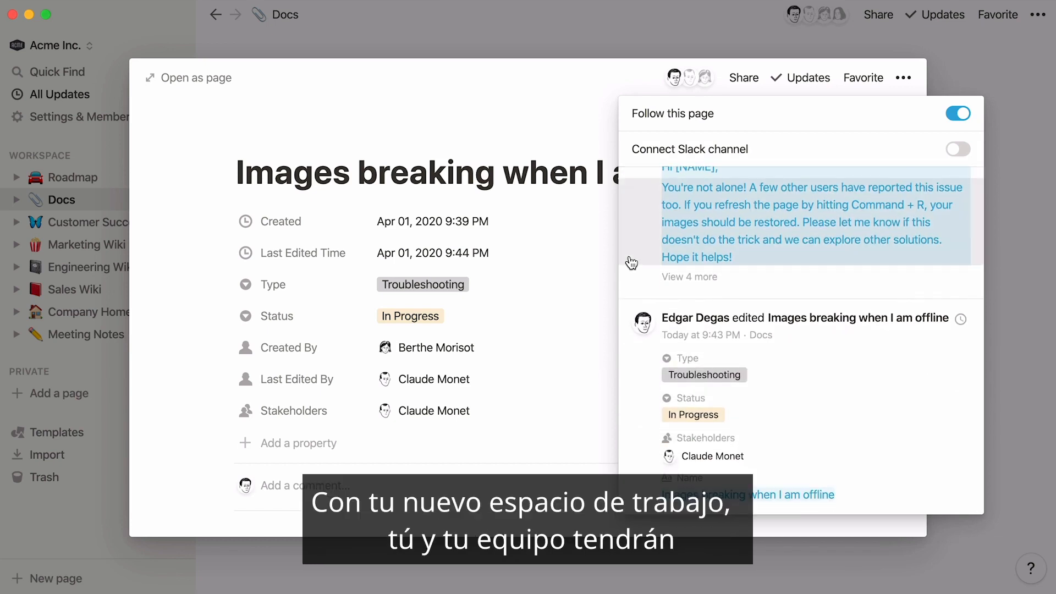
{"action": "left_click", "coordinate": [389, 28]}
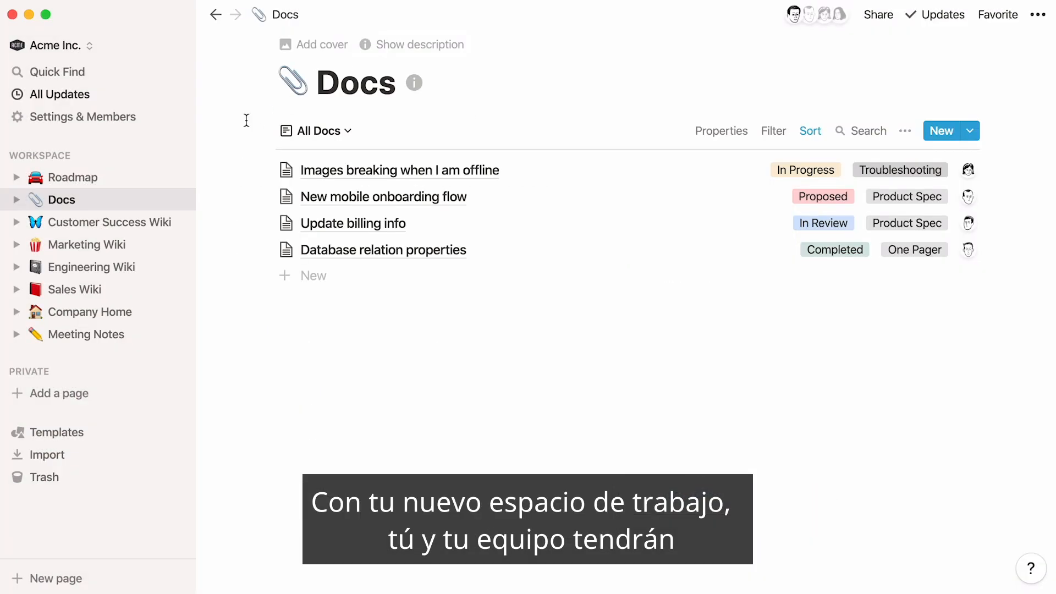
- Browse the workspace's Roadmap, Sales Wiki and Meeting Notes pages, ending on Company Home
{"action": "left_click", "coordinate": [132, 186]}
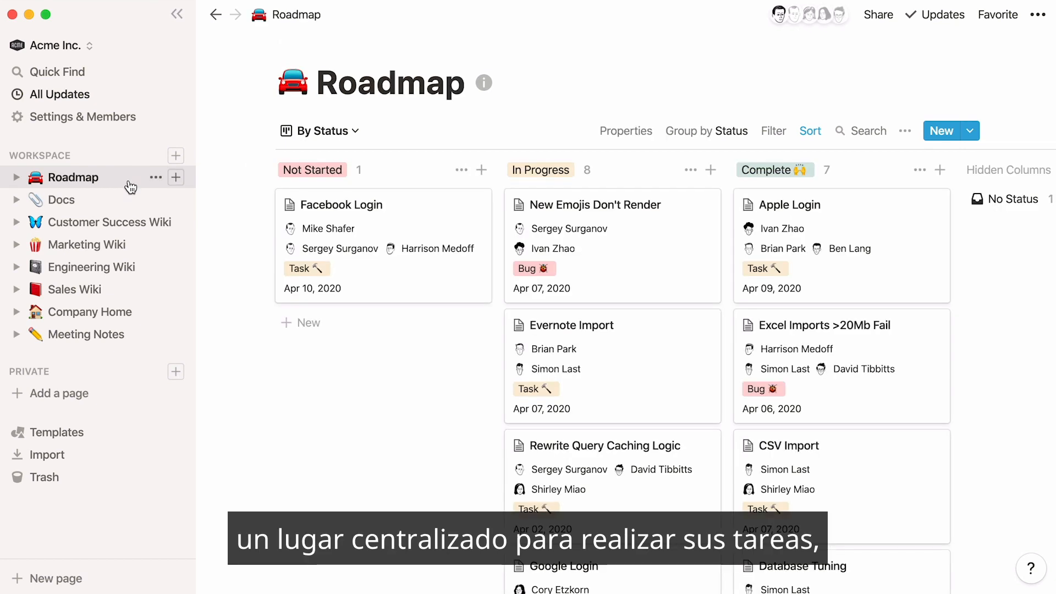
{"action": "left_click", "coordinate": [137, 281]}
{"action": "left_click", "coordinate": [132, 290]}
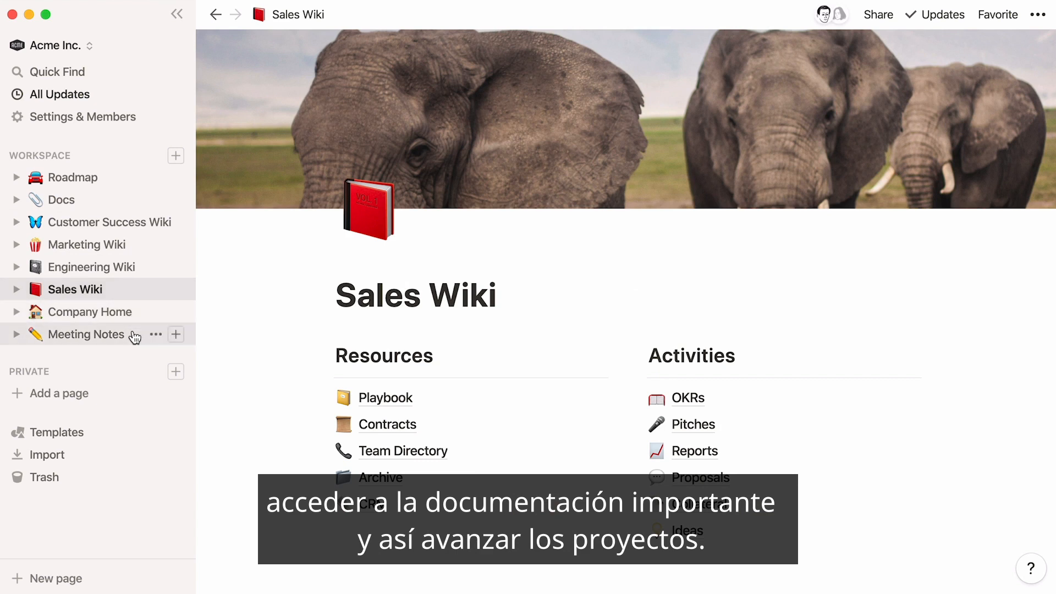
{"action": "left_click", "coordinate": [135, 334]}
{"action": "left_click", "coordinate": [140, 312]}
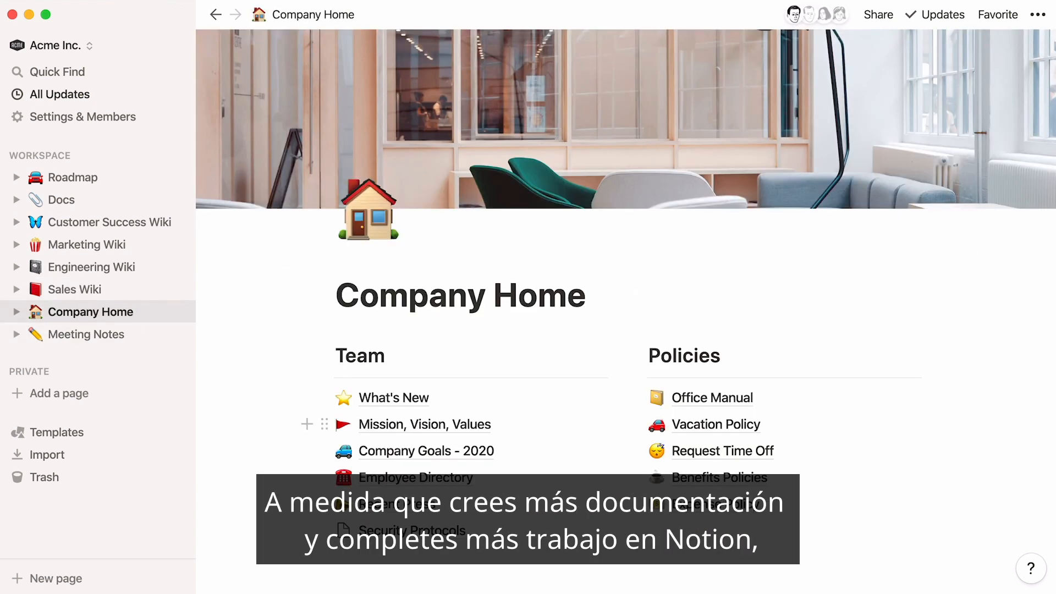